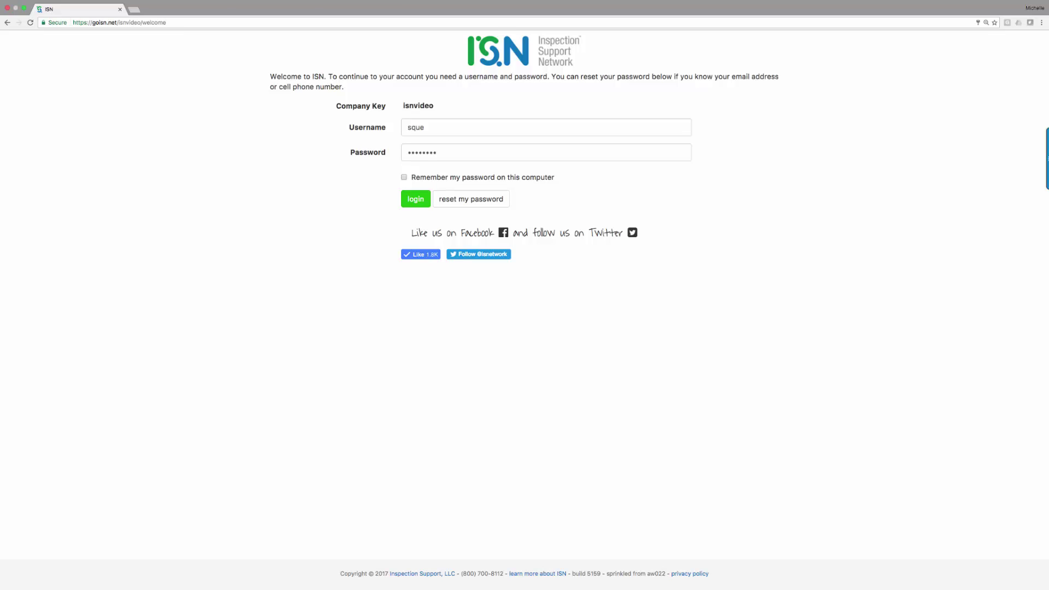
Step: Sign in to the company's ISN account from the welcome page
{"action": "left_click", "coordinate": [416, 199]}
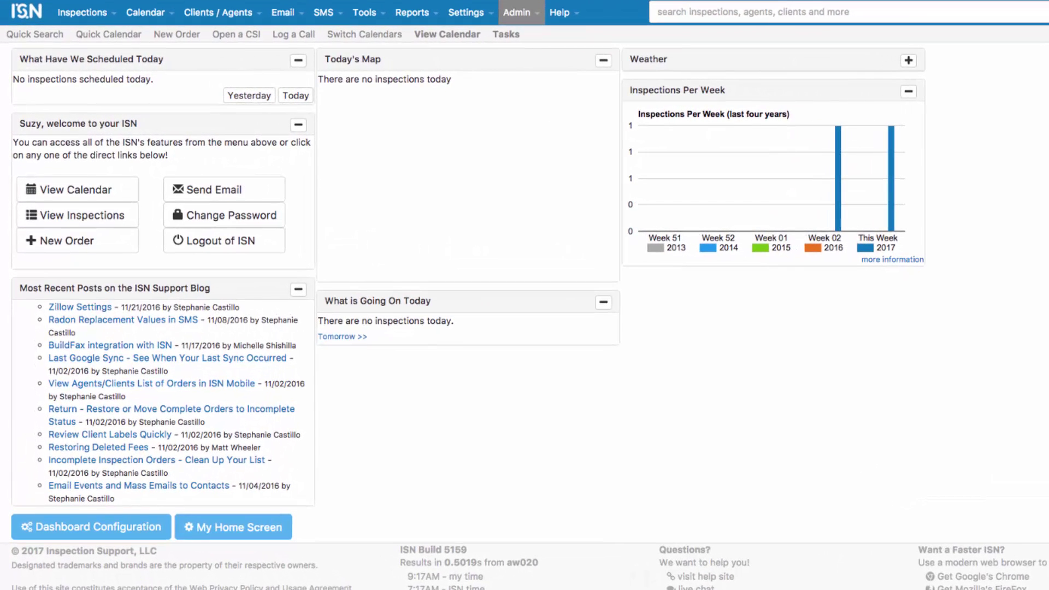
Step: Open User Administration from the Admin menu and highlight the first user's name
{"action": "left_click", "coordinate": [521, 13]}
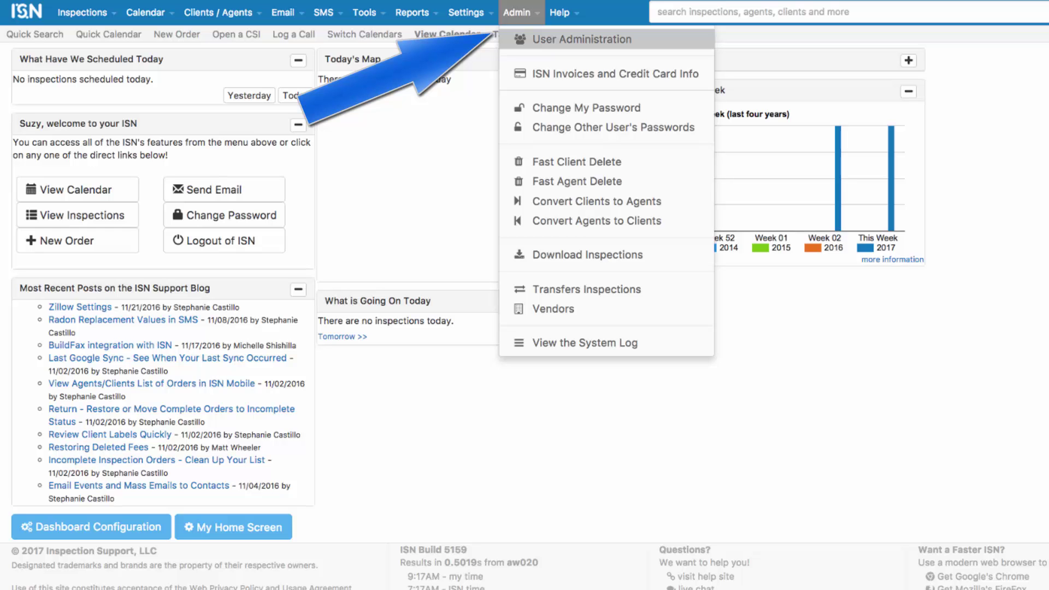
{"action": "left_click", "coordinate": [582, 39]}
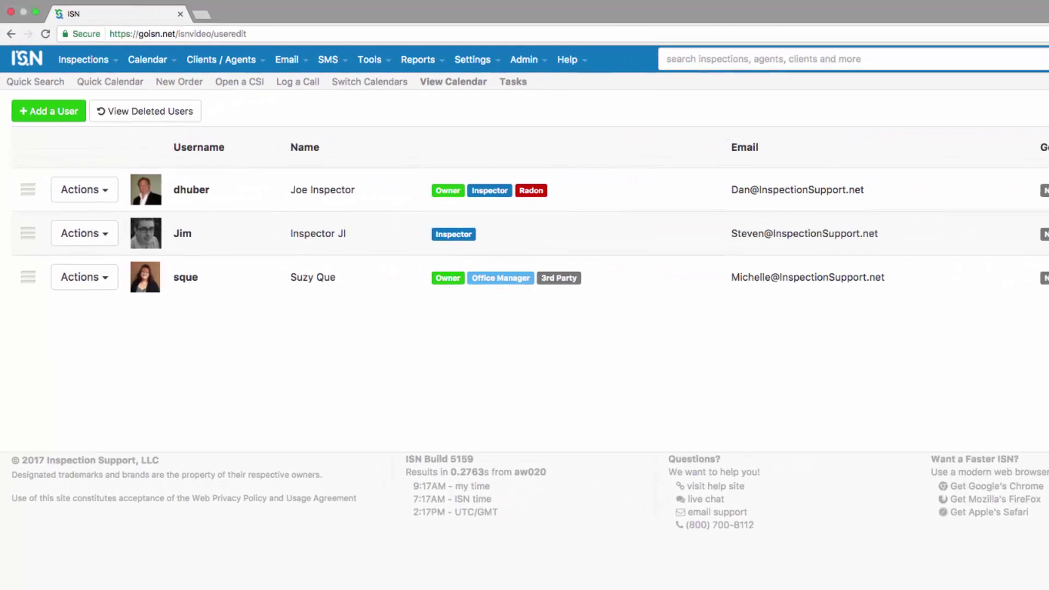
{"action": "left_click_drag", "start_coordinate": [301, 196], "coordinate": [368, 196]}
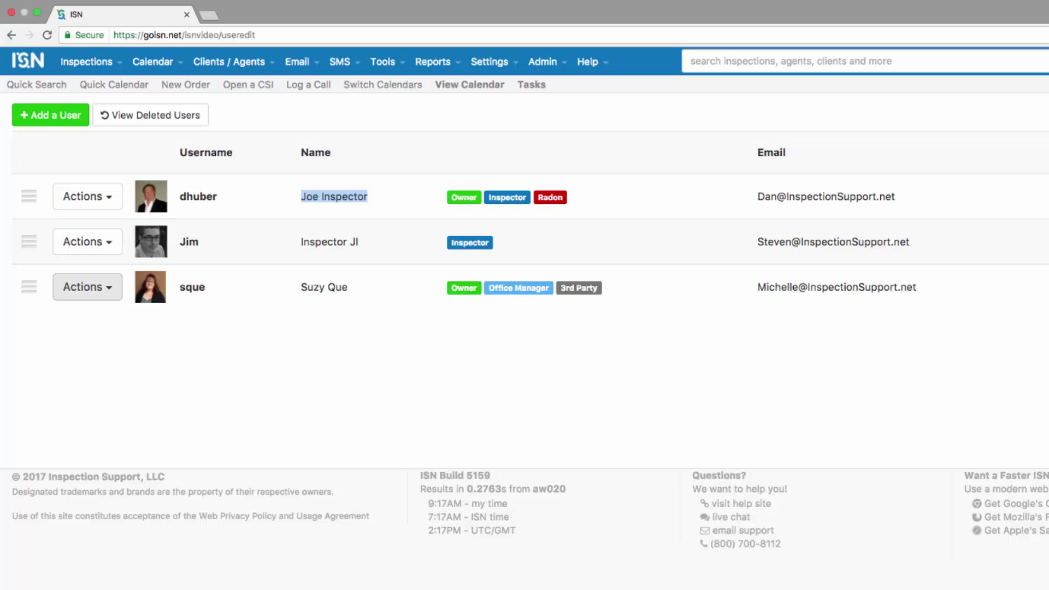
Step: Tick 'This user assists in Radon related tasks' on the office manager's profile and save
{"action": "left_click", "coordinate": [87, 286]}
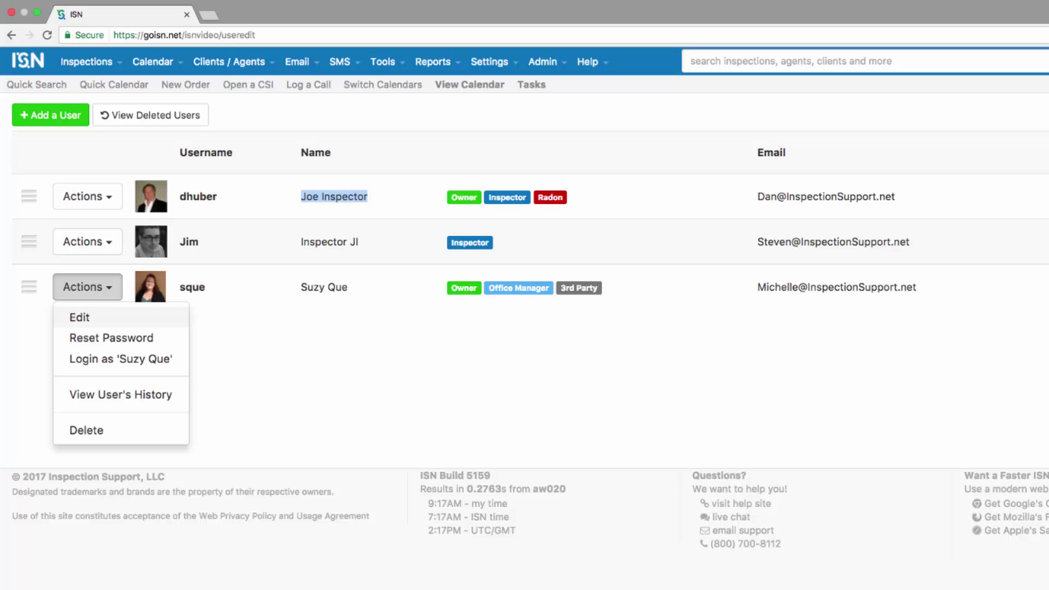
{"action": "left_click", "coordinate": [79, 317]}
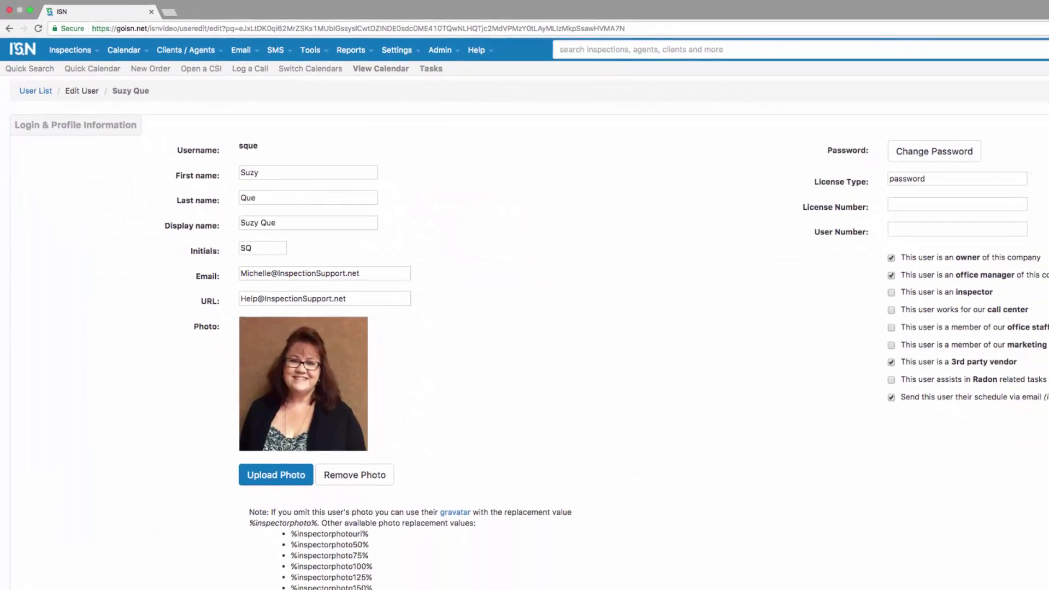
{"action": "left_click_drag", "start_coordinate": [905, 379], "coordinate": [966, 379]}
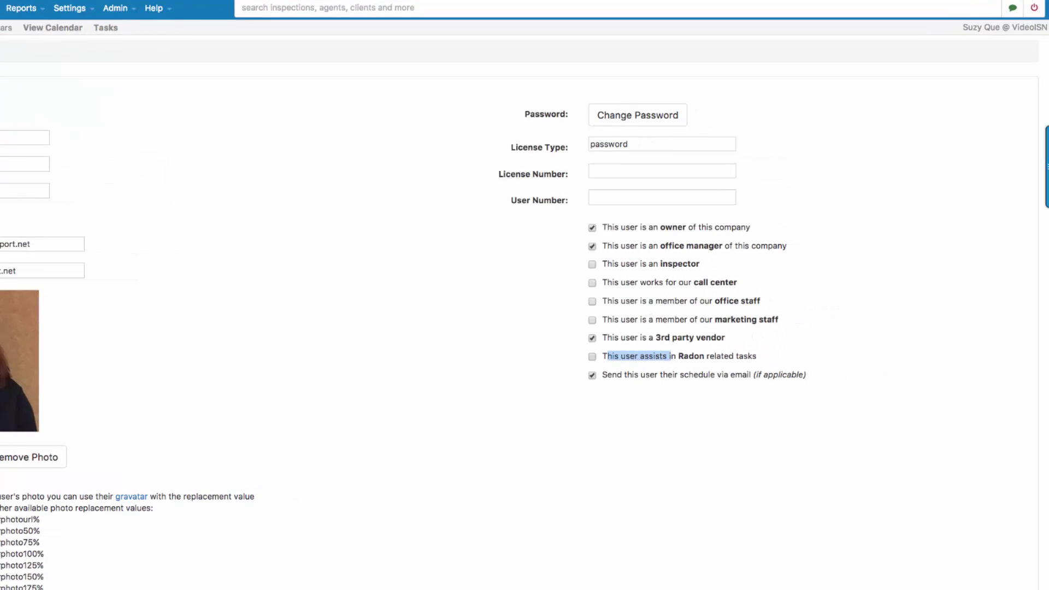
{"action": "left_click_drag", "start_coordinate": [671, 355], "coordinate": [757, 356]}
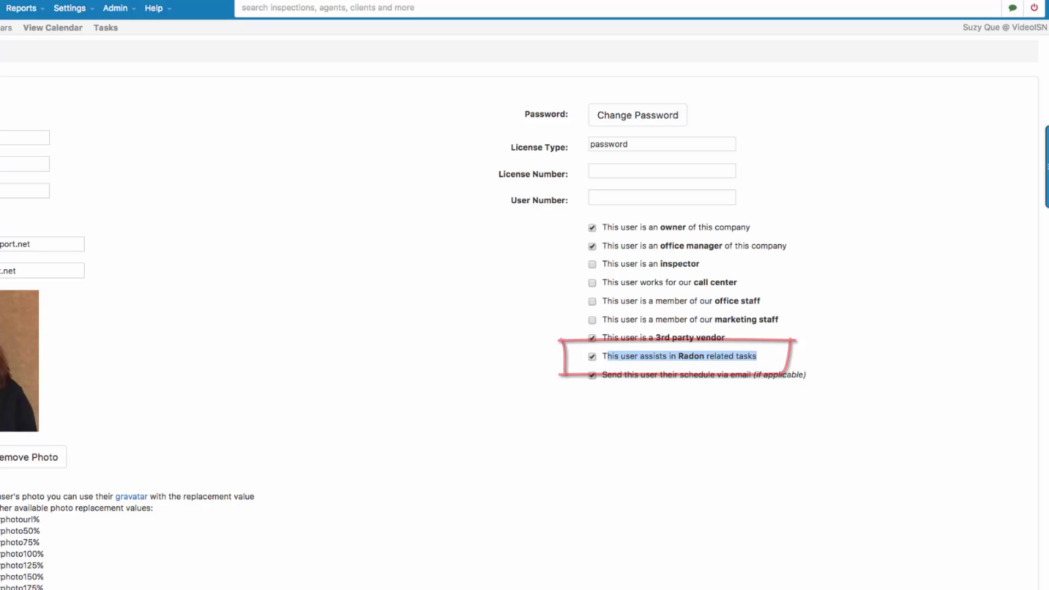
{"action": "scroll", "coordinate": [525, 295], "scroll_direction": "down", "scroll_amount": 10}
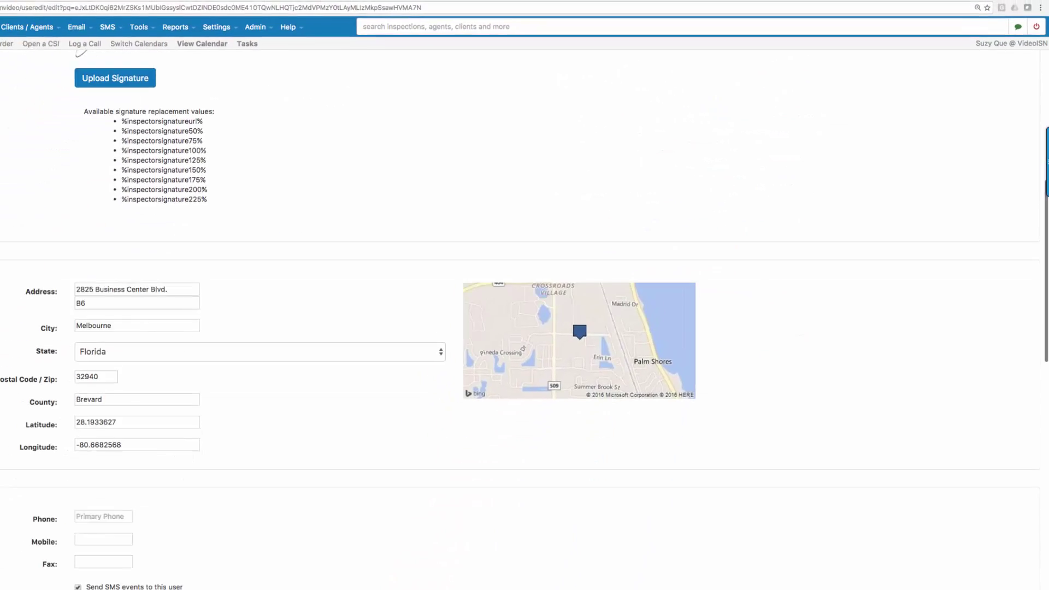
{"action": "scroll", "coordinate": [525, 295], "scroll_direction": "down", "scroll_amount": 15}
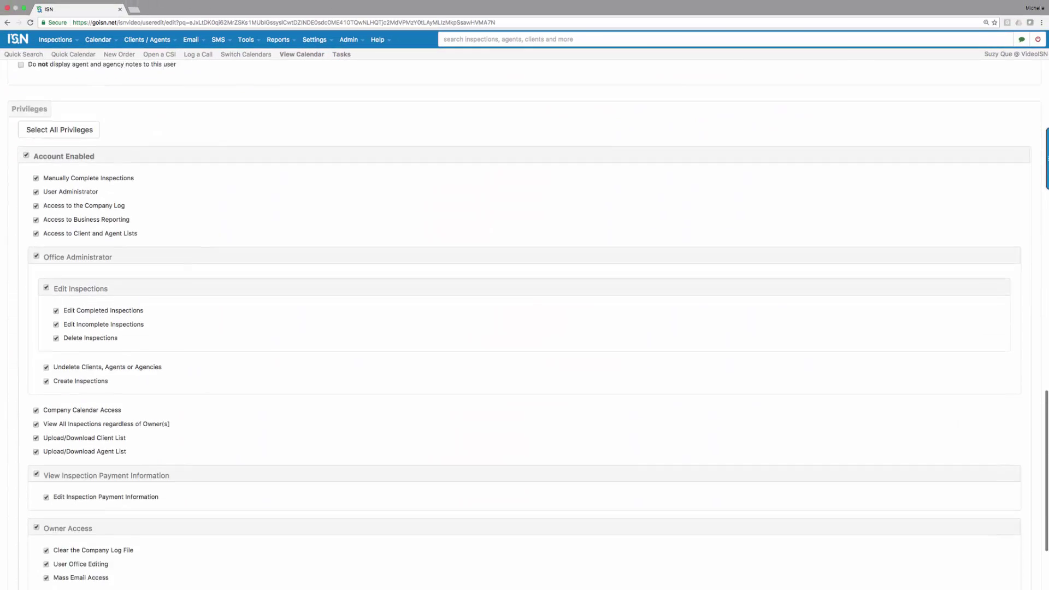
{"action": "left_click", "coordinate": [38, 507]}
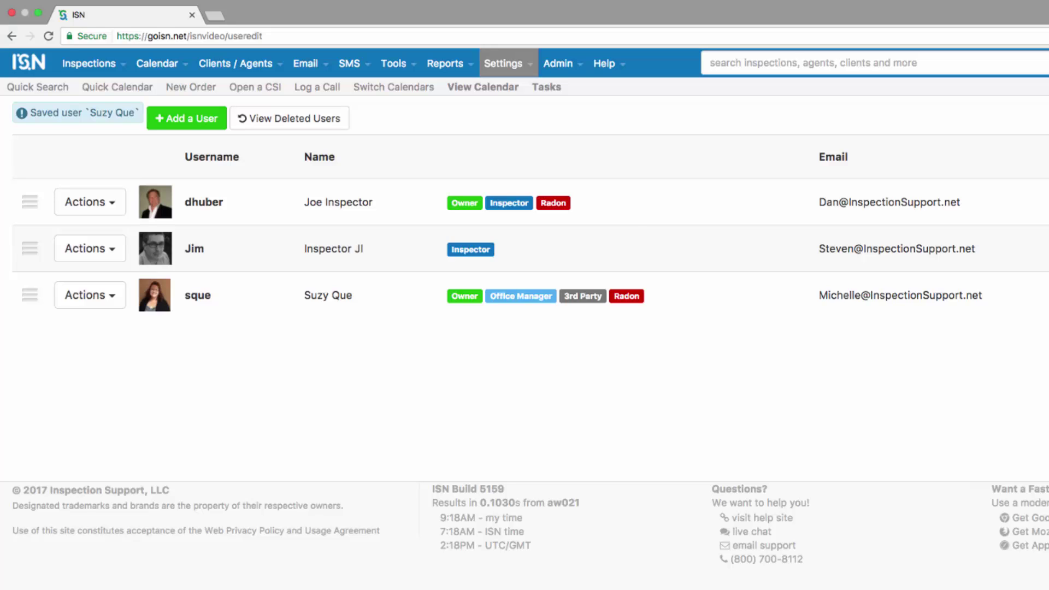
Step: Go to Office Settings and open Radon Appointment Types
{"action": "left_click", "coordinate": [503, 63]}
{"action": "left_click", "coordinate": [556, 209]}
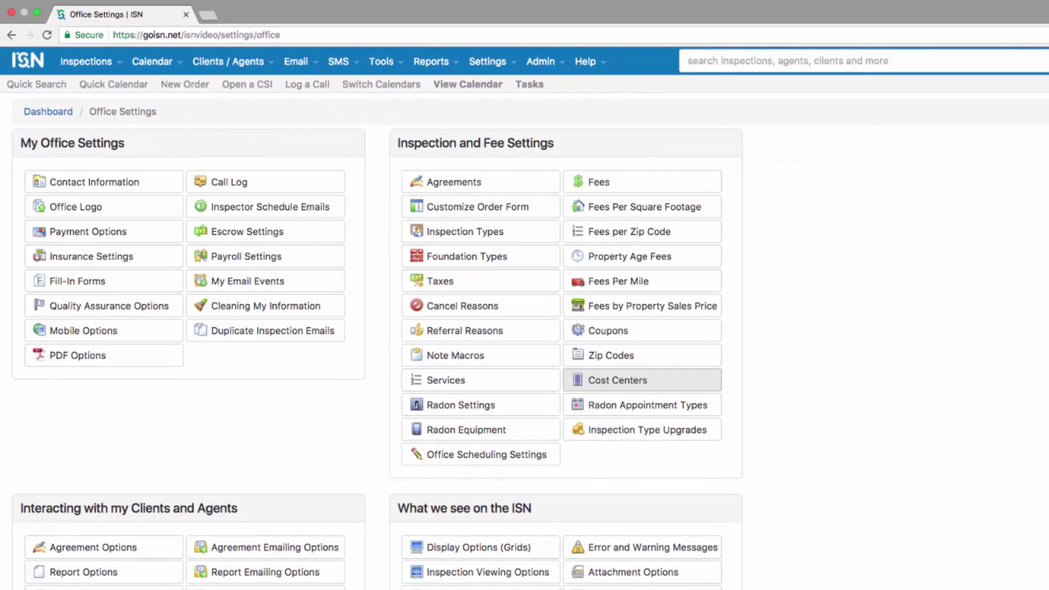
{"action": "left_click", "coordinate": [642, 405]}
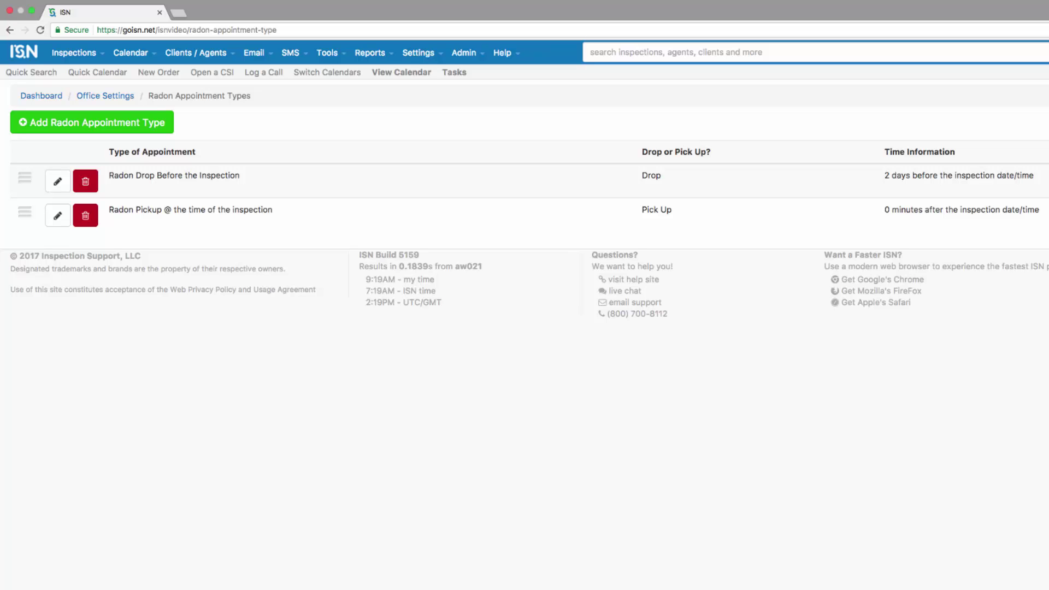
Step: Add a Drop radon appointment type named 'Radon Dropoff @ the inspection'
{"action": "left_click", "coordinate": [91, 122]}
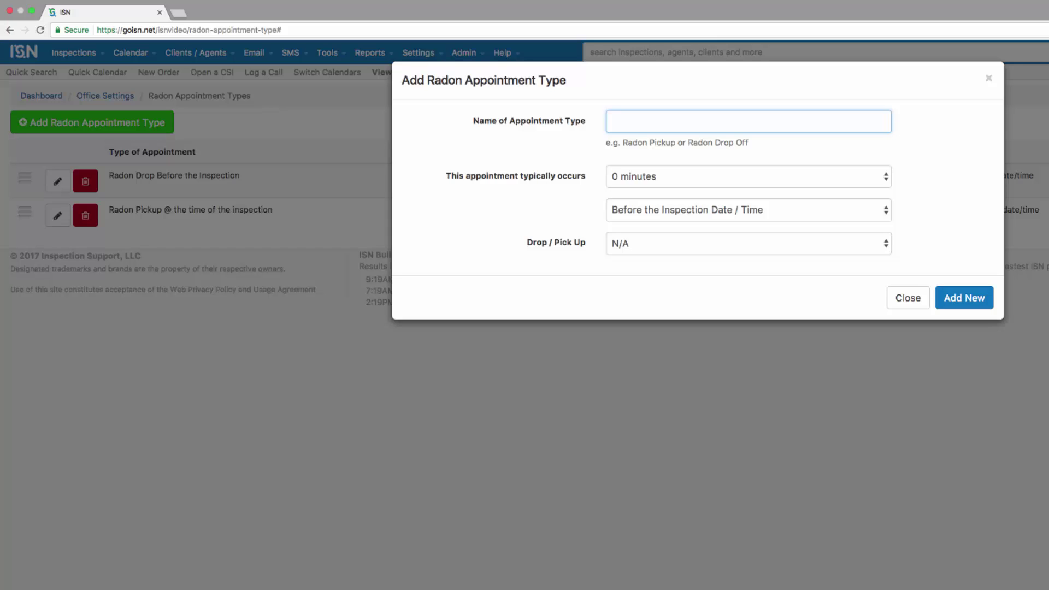
{"action": "type", "text": "Radon Dropoff @ th"}
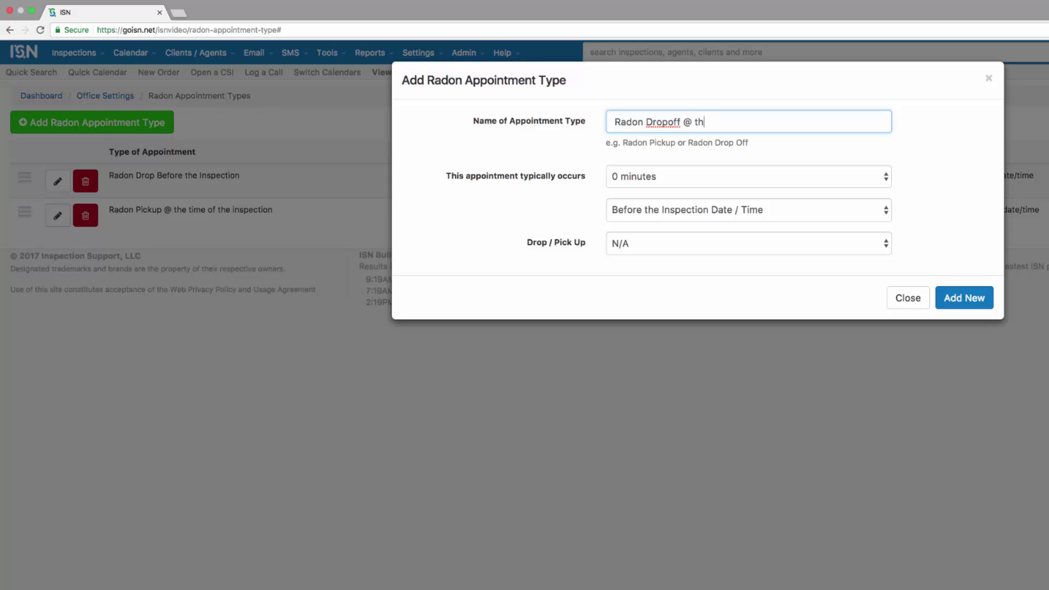
{"action": "type", "text": "e inspection"}
{"action": "left_click", "coordinate": [749, 244]}
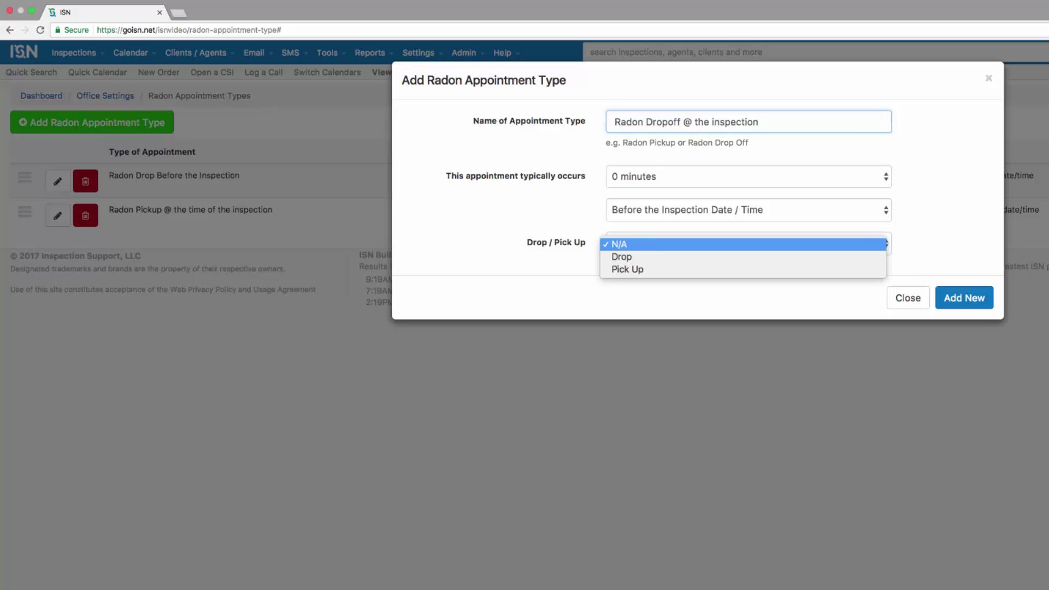
{"action": "key", "text": "Return"}
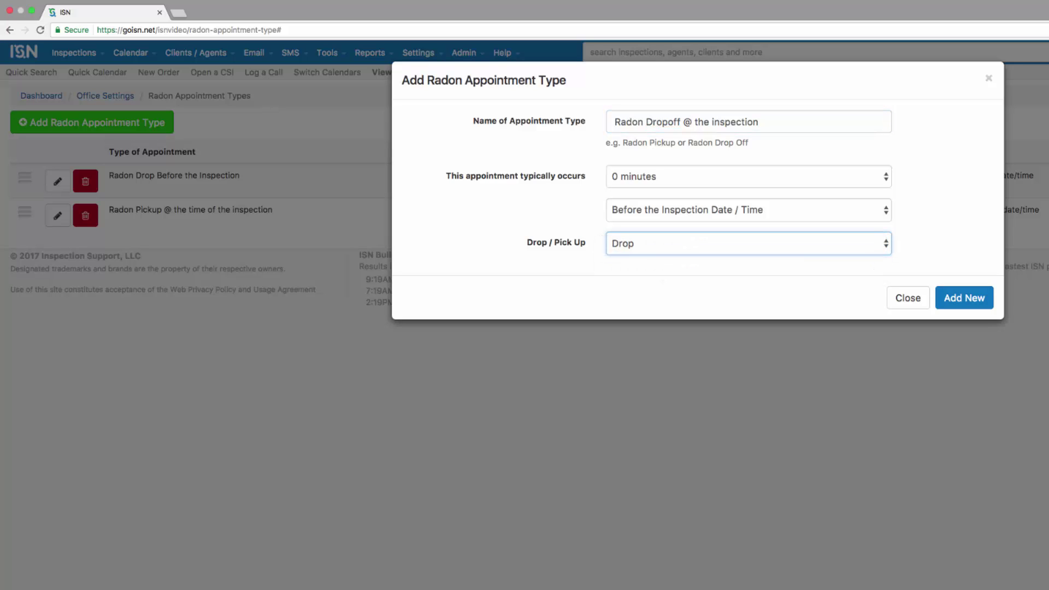
{"action": "left_click", "coordinate": [965, 298]}
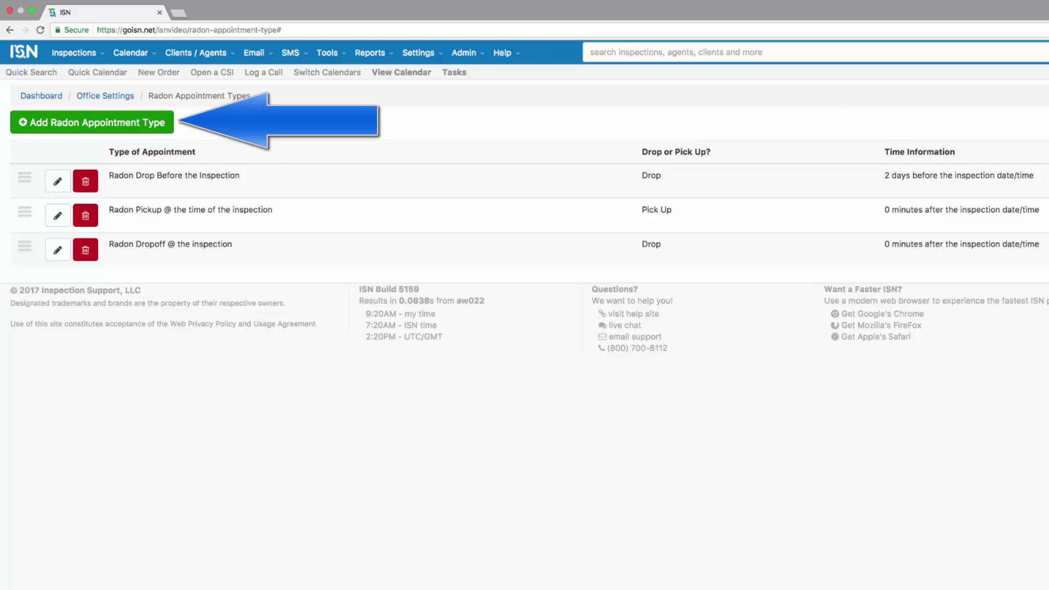
Step: Start a new radon appointment type named 'Radon Pickup After the inspection'
{"action": "left_click", "coordinate": [92, 122]}
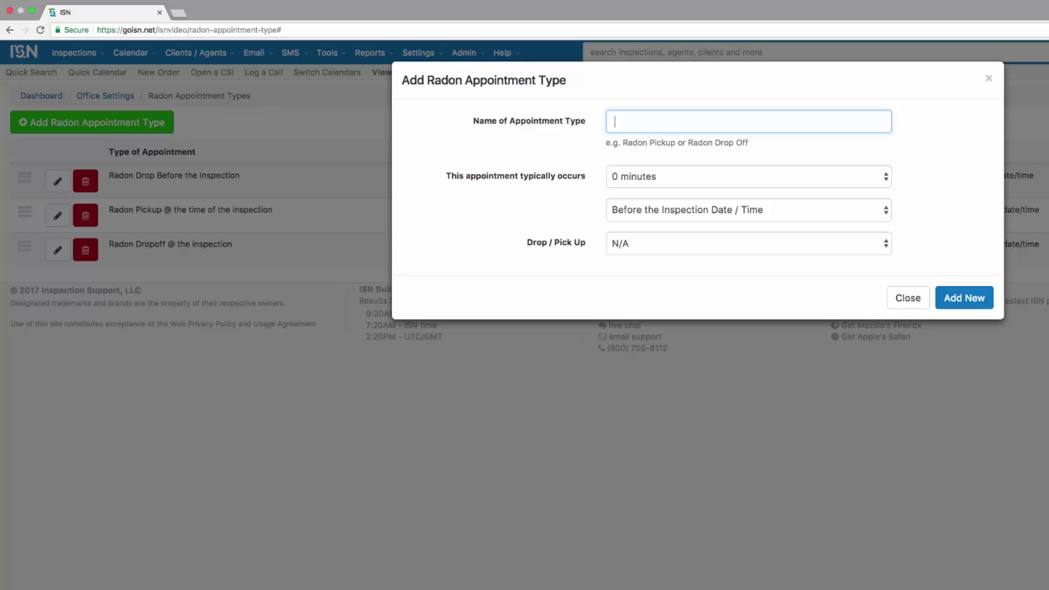
{"action": "type", "text": "Radon"}
{"action": "key", "text": "Down"}
{"action": "key", "text": "Return"}
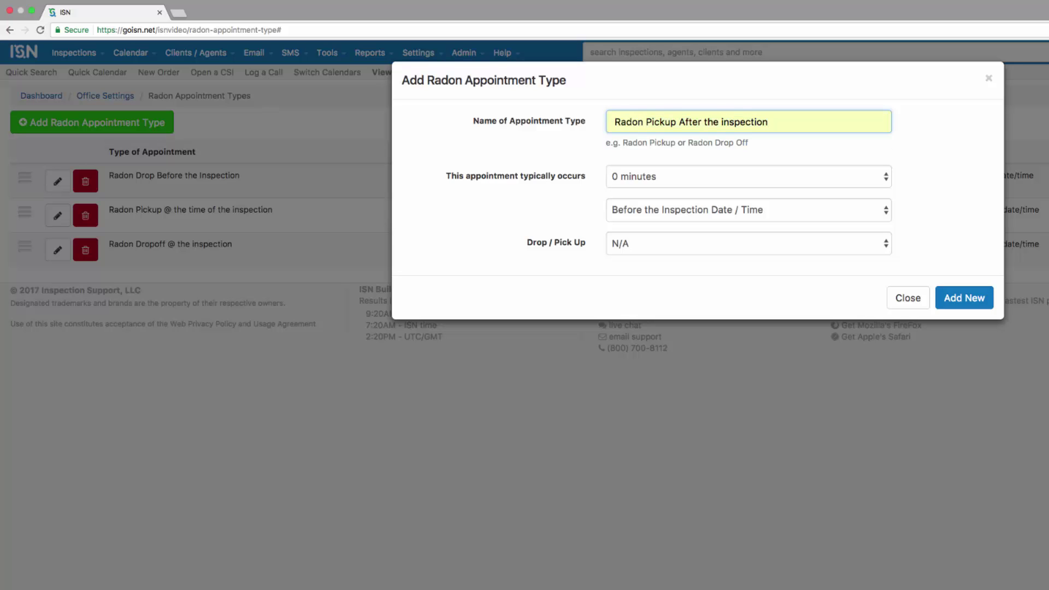
Step: Make it a Pick Up after the inspection date/time and add it
{"action": "left_click", "coordinate": [748, 210]}
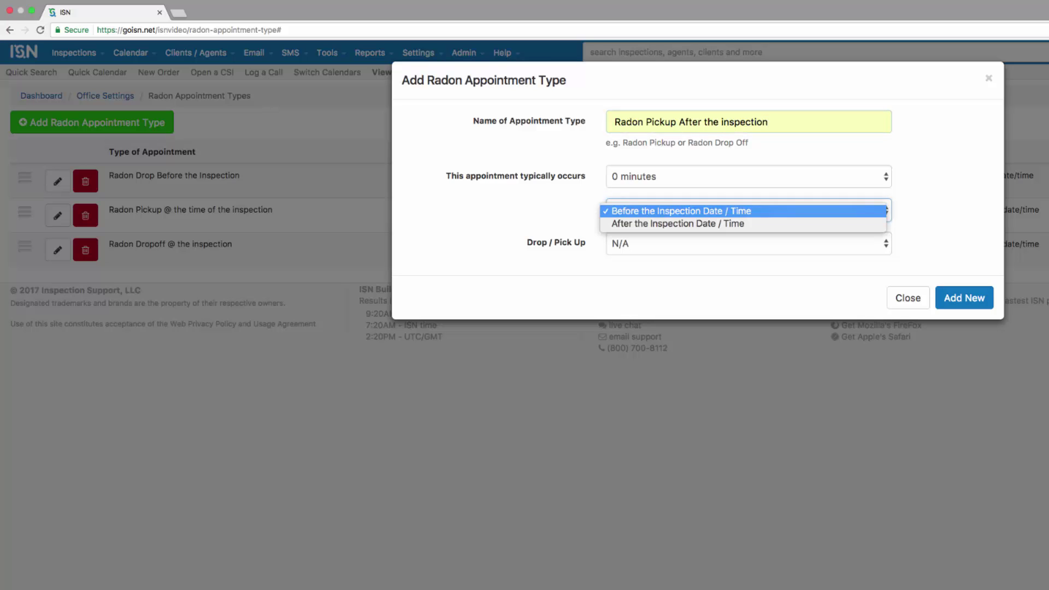
{"action": "left_click", "coordinate": [748, 224]}
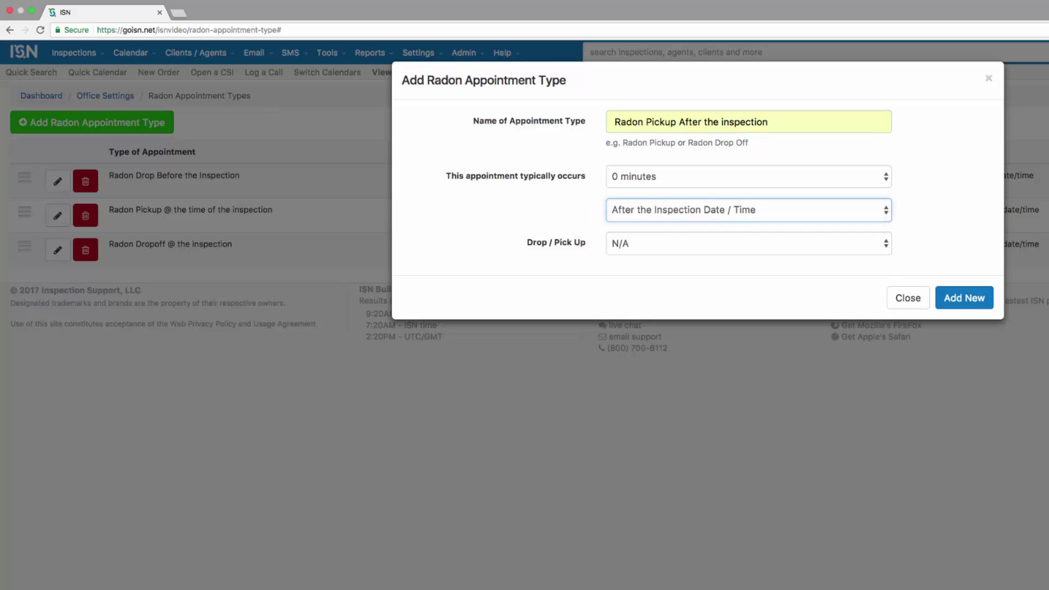
{"action": "key", "text": "Tab"}
{"action": "key", "text": "space"}
{"action": "key", "text": "Down"}
{"action": "key", "text": "Down"}
{"action": "key", "text": "Return"}
{"action": "key", "text": "Tab"}
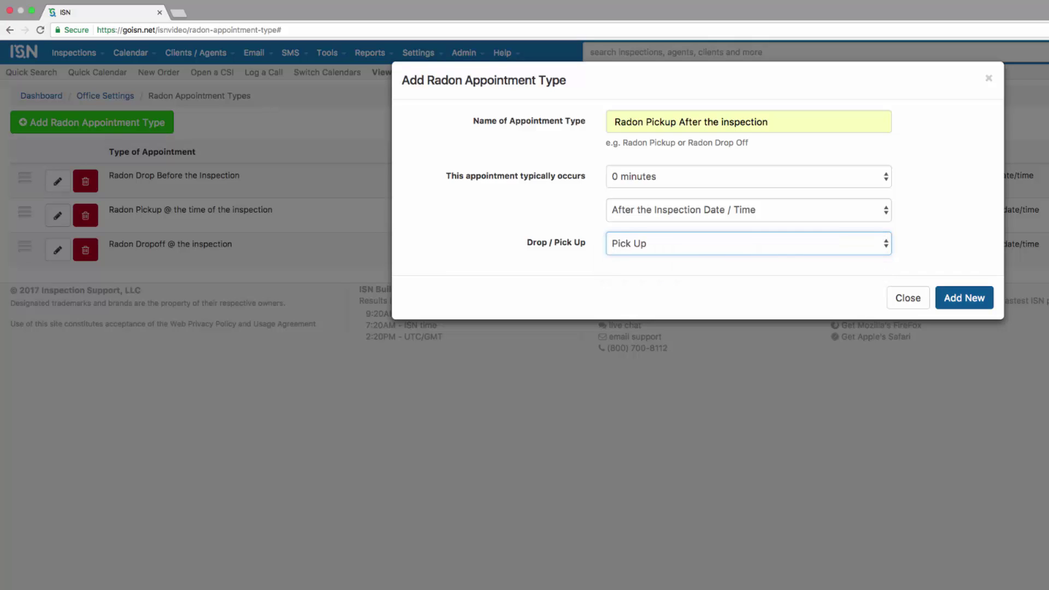
{"action": "key", "text": "Tab"}
{"action": "key", "text": "Return"}
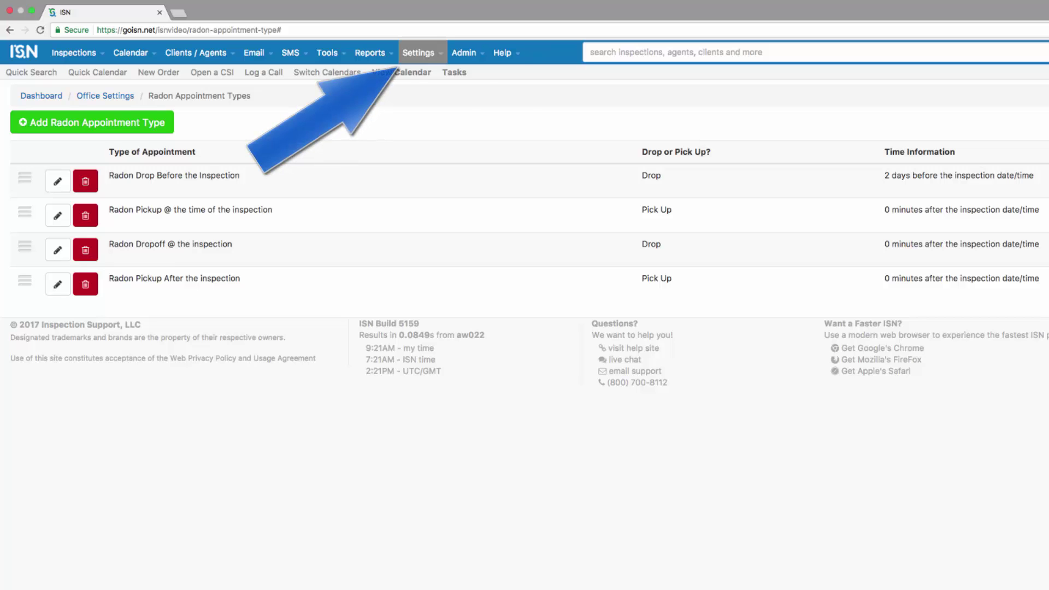
Step: Go to Office Settings and open the Radon Equipment list
{"action": "left_click", "coordinate": [422, 53]}
{"action": "left_click", "coordinate": [462, 174]}
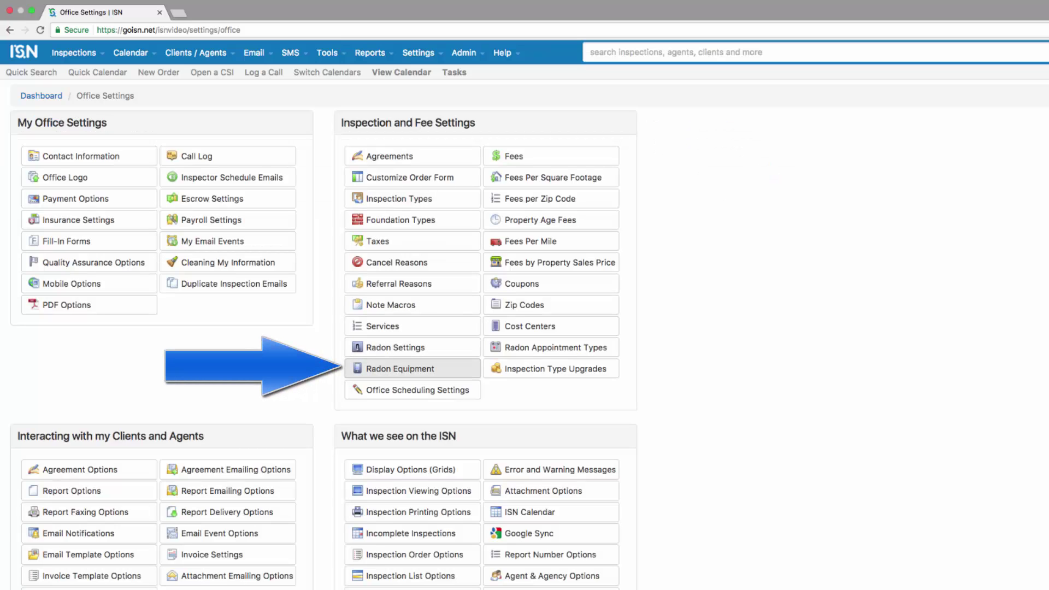
{"action": "left_click", "coordinate": [400, 369]}
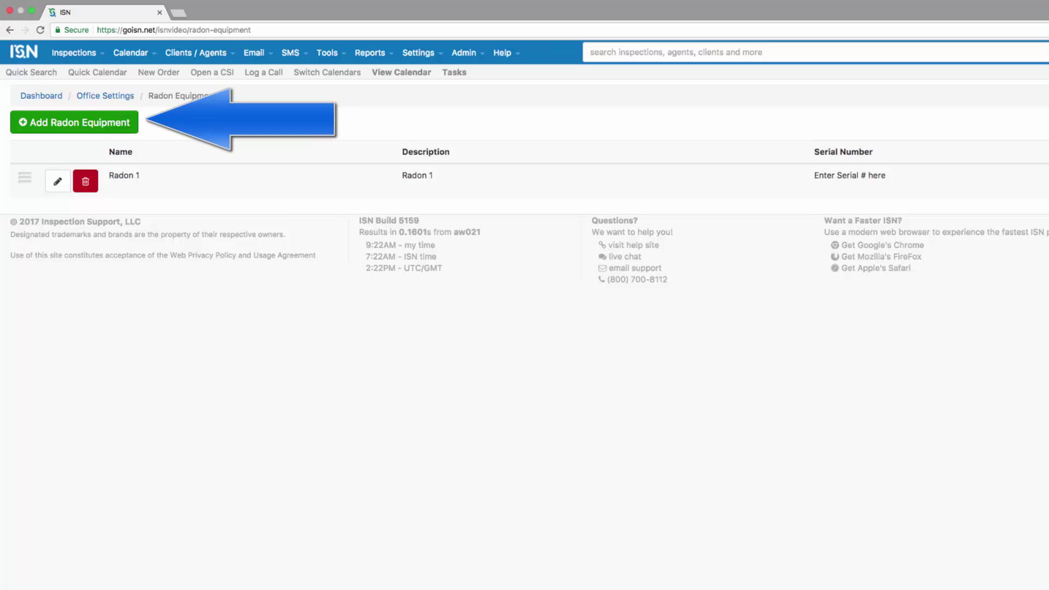
Step: Add equipment 'Radon 2' with description Radon 2 and serial 'Serial no. goes here'
{"action": "left_click", "coordinate": [74, 122]}
{"action": "type", "text": "Radon 2"}
{"action": "key", "text": "Tab"}
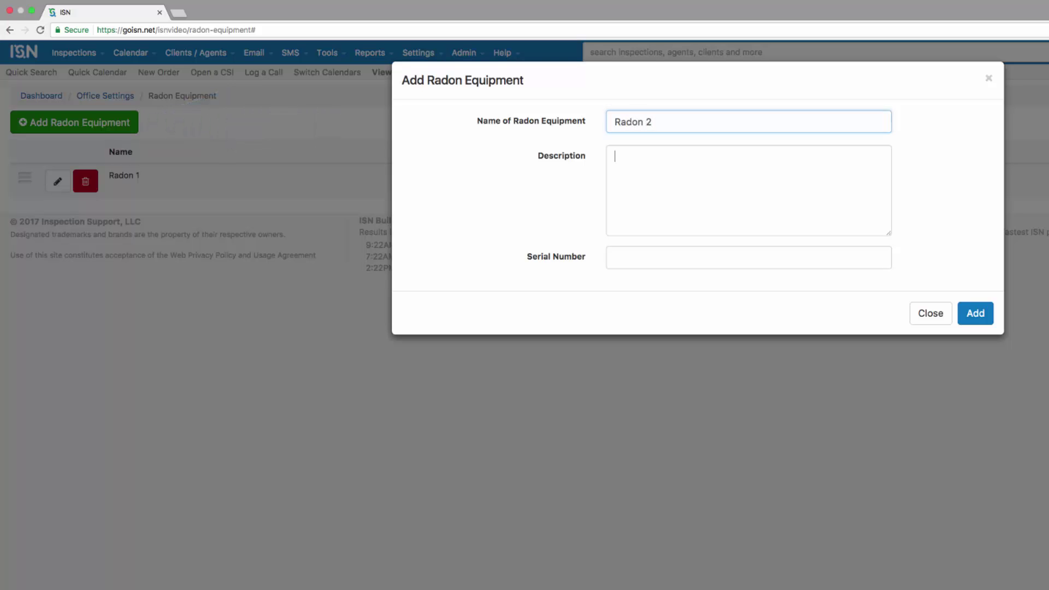
{"action": "type", "text": "Radon "}
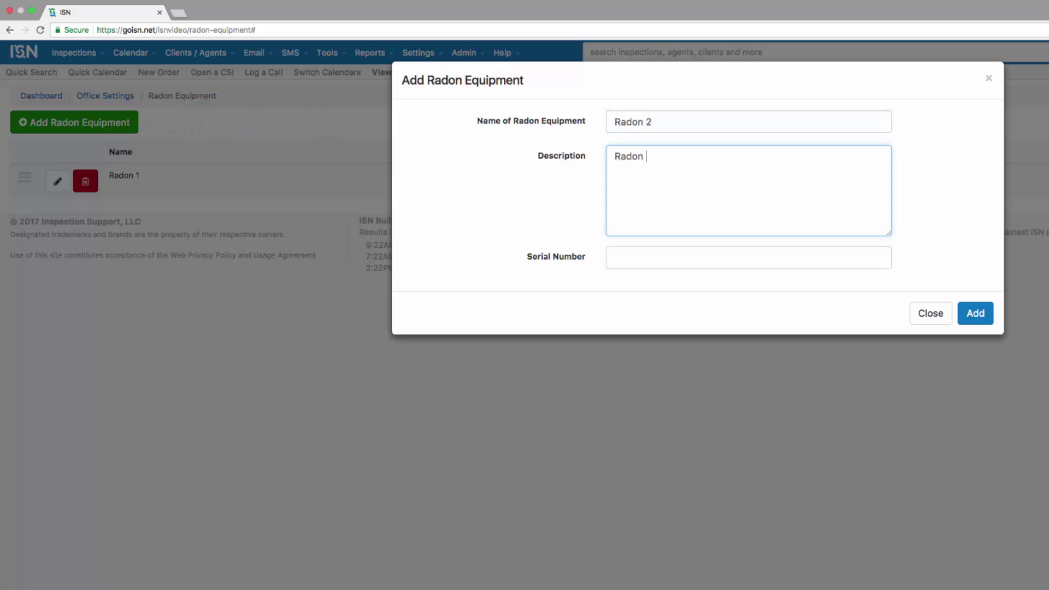
{"action": "type", "text": "2"}
{"action": "key", "text": "Tab"}
{"action": "type", "text": "Se"}
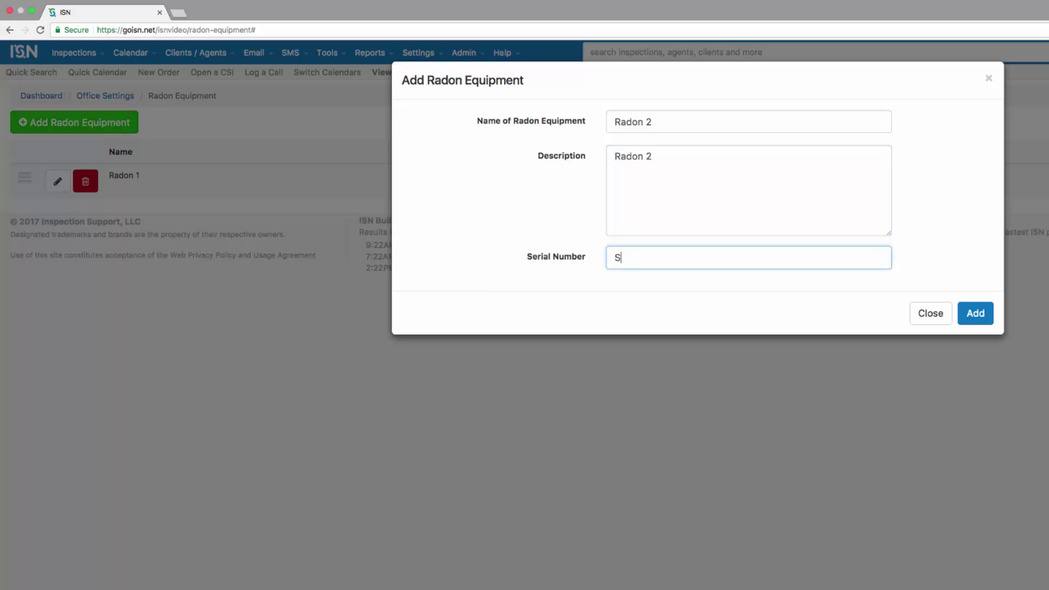
{"action": "type", "text": "rial no. goes here"}
{"action": "left_click", "coordinate": [975, 313]}
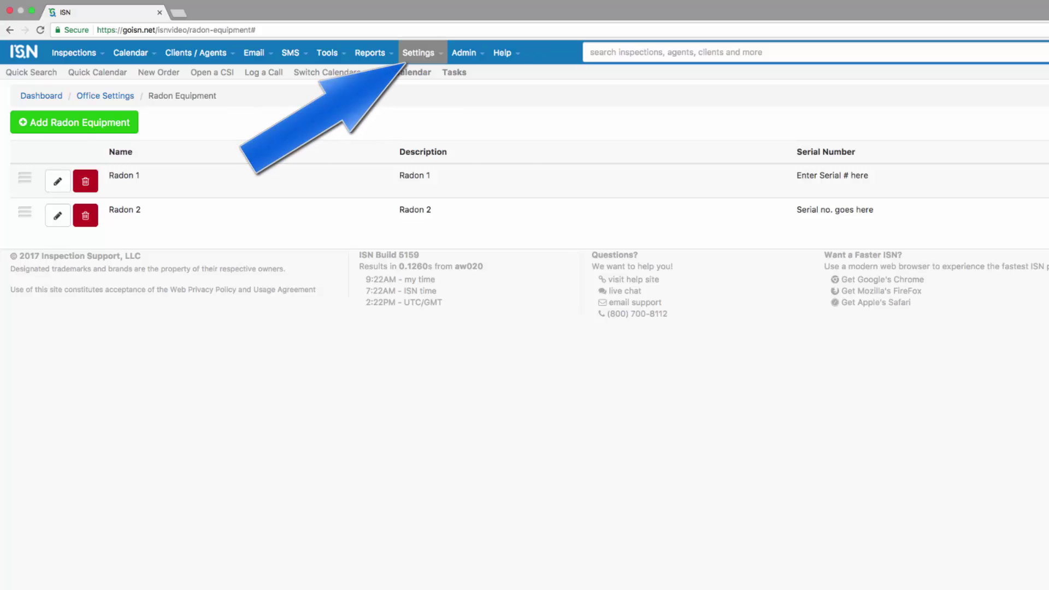
Step: Open Radon Settings from Office Settings and bring Appointment Duration into view
{"action": "left_click", "coordinate": [423, 53]}
{"action": "left_click", "coordinate": [462, 173]}
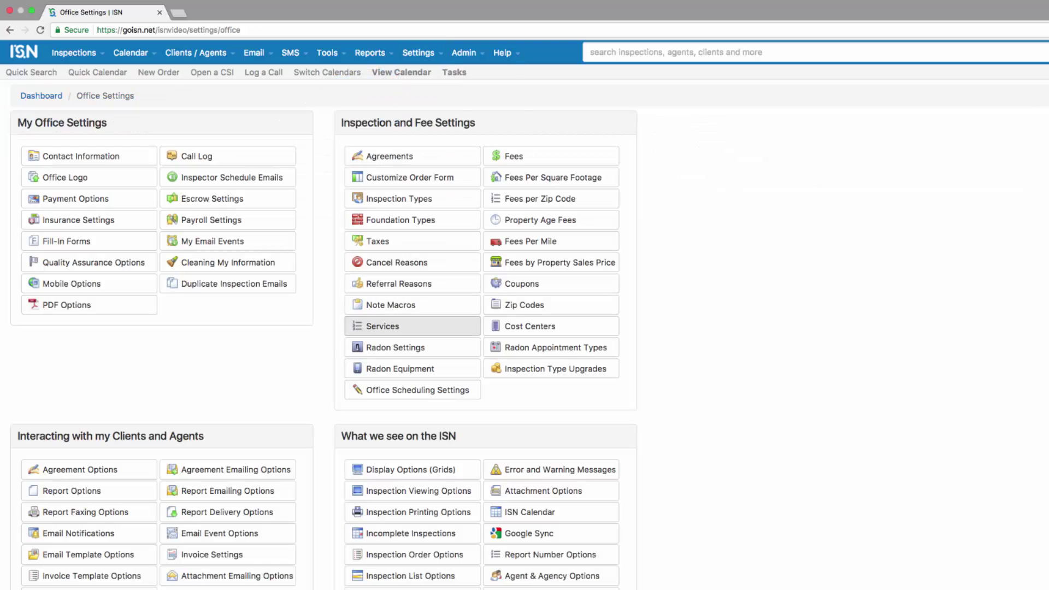
{"action": "left_click", "coordinate": [395, 347]}
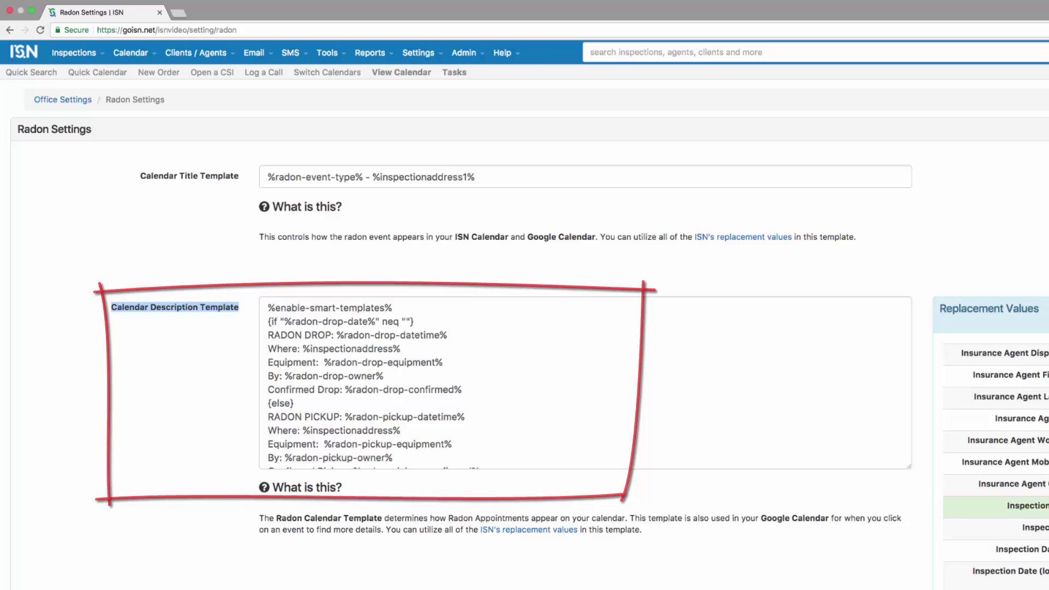
{"action": "scroll", "coordinate": [530, 334], "scroll_direction": "down", "scroll_amount": 3}
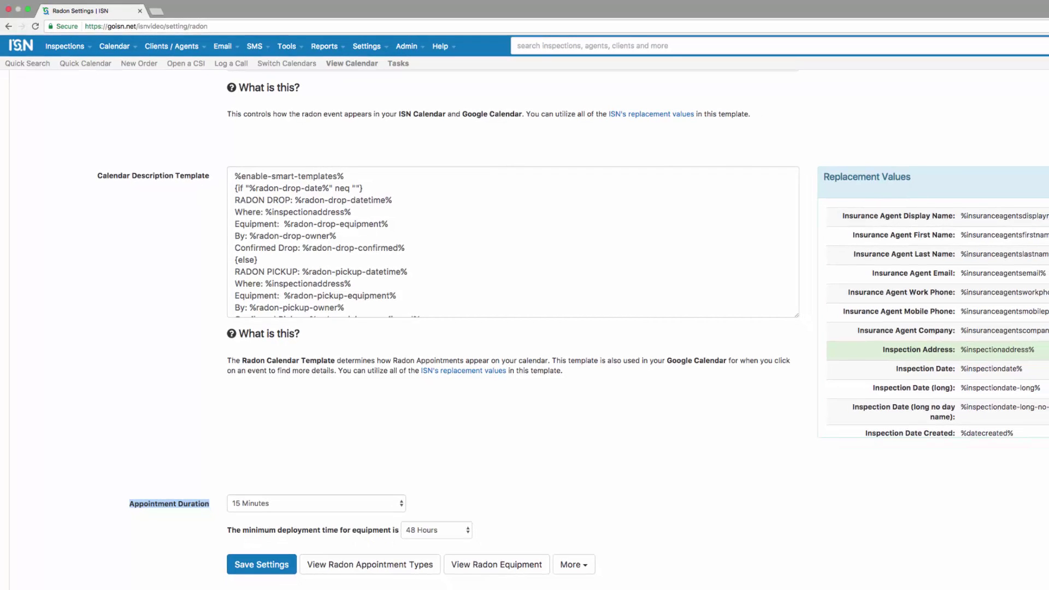
Step: Change the radon appointment duration from 15 Minutes to 1 Hour and save
{"action": "left_click", "coordinate": [316, 504]}
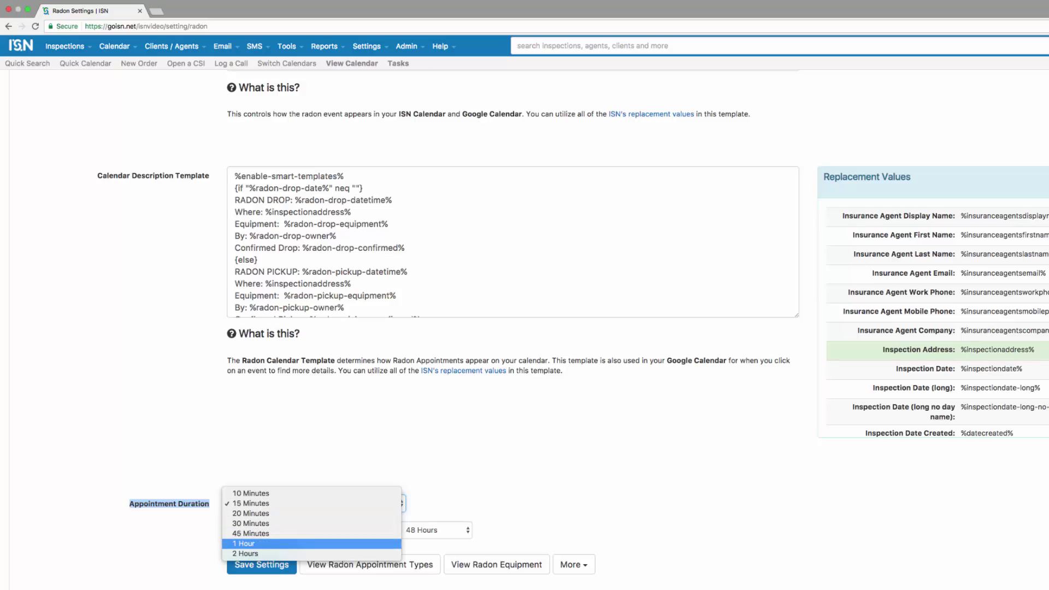
{"action": "left_click", "coordinate": [311, 544]}
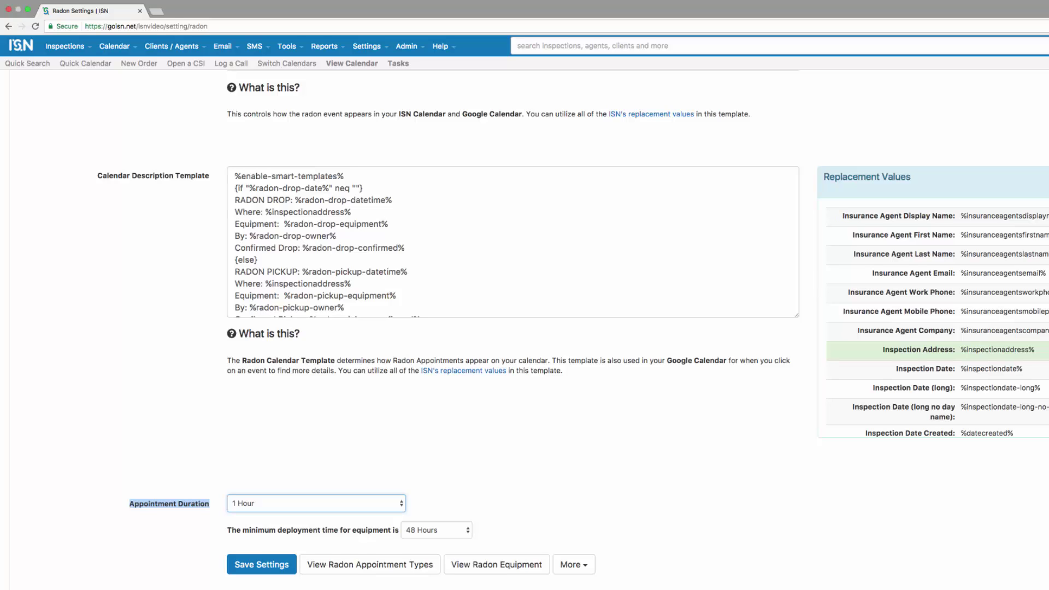
{"action": "left_click", "coordinate": [262, 564]}
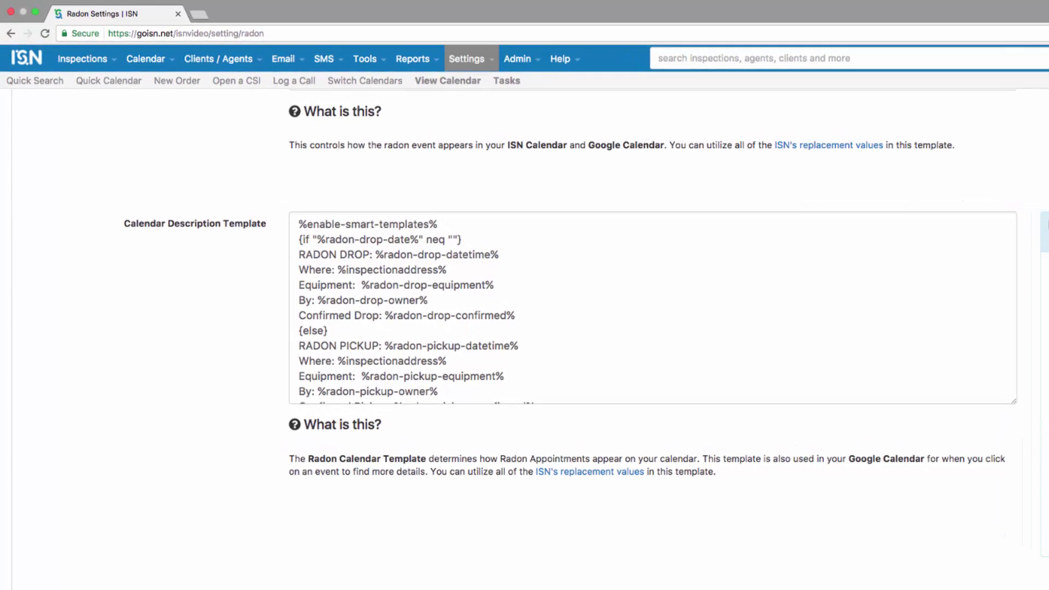
Step: Under Office Settings, add a new order-form section and enter 'Radon' as its name
{"action": "left_click", "coordinate": [466, 59]}
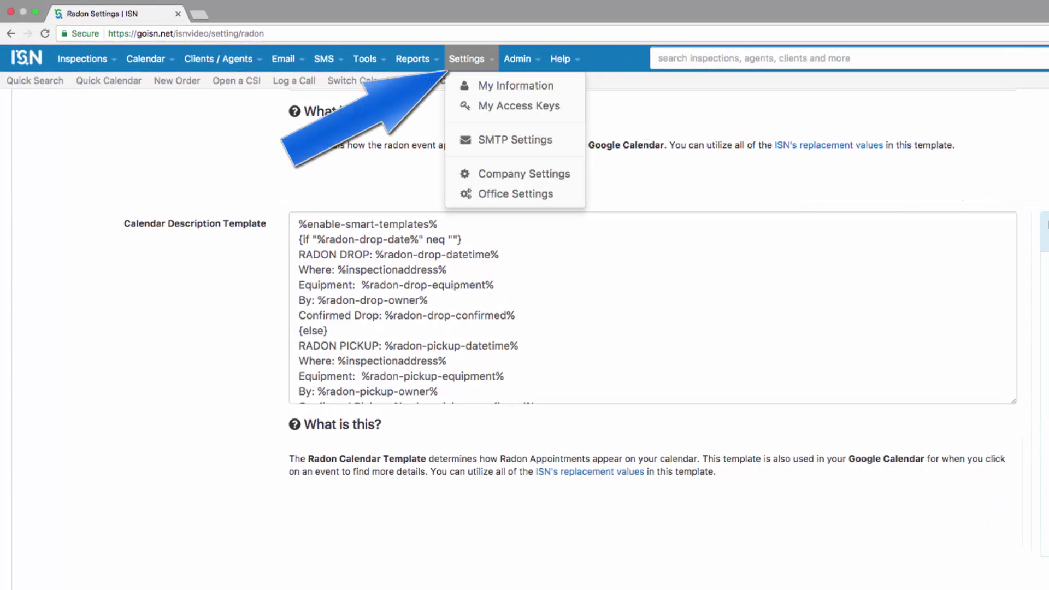
{"action": "left_click", "coordinate": [505, 192]}
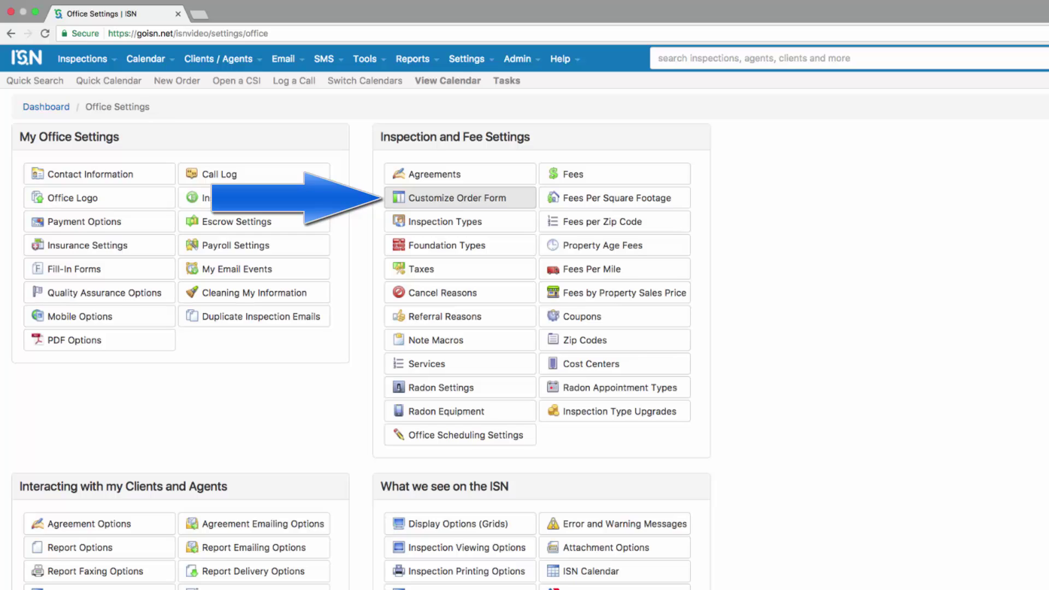
{"action": "left_click", "coordinate": [460, 198]}
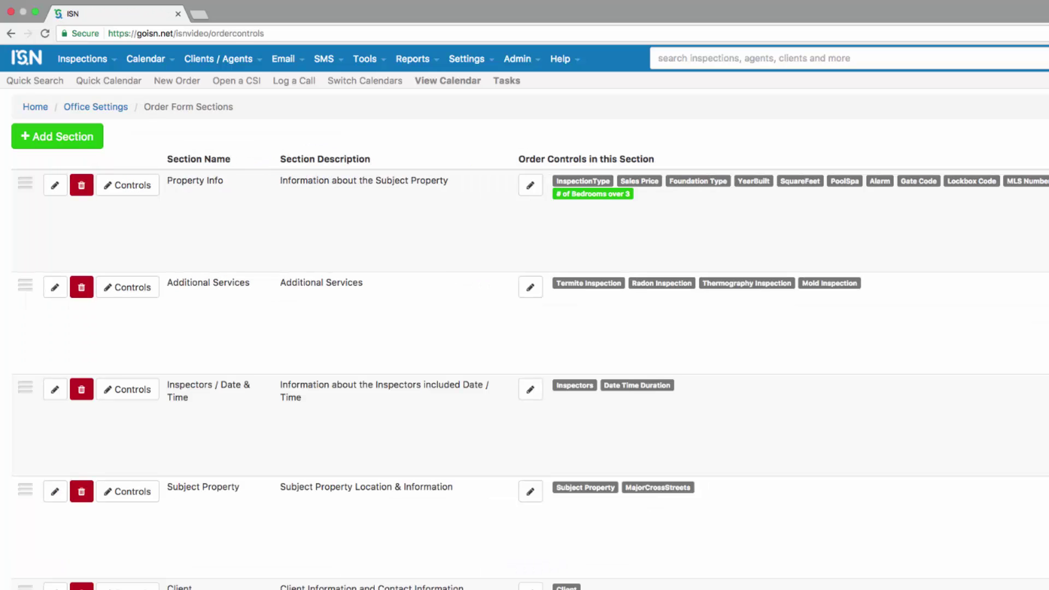
{"action": "left_click", "coordinate": [57, 136]}
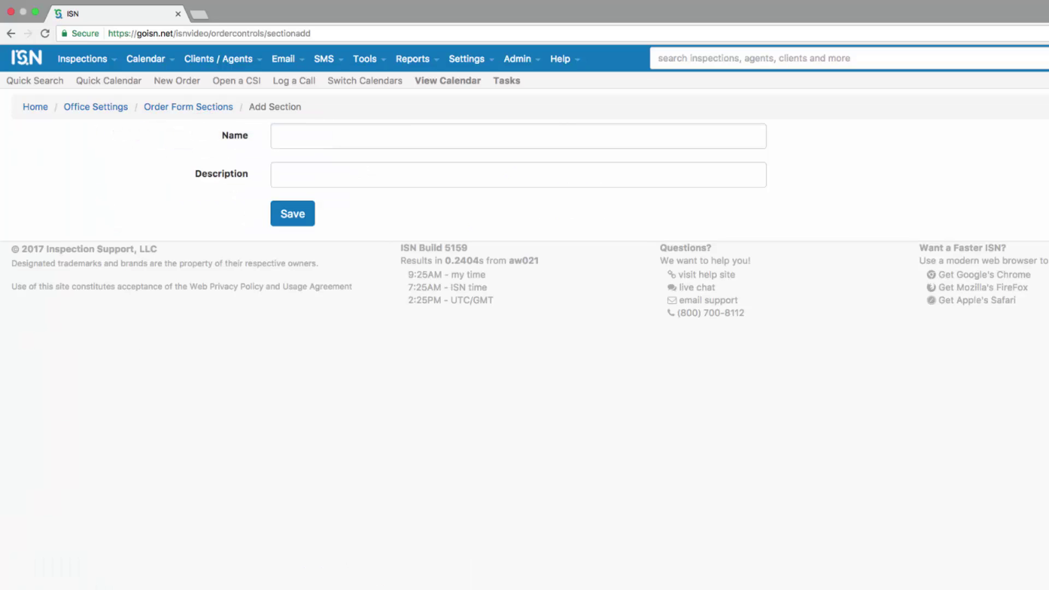
{"action": "type", "text": "Radon"}
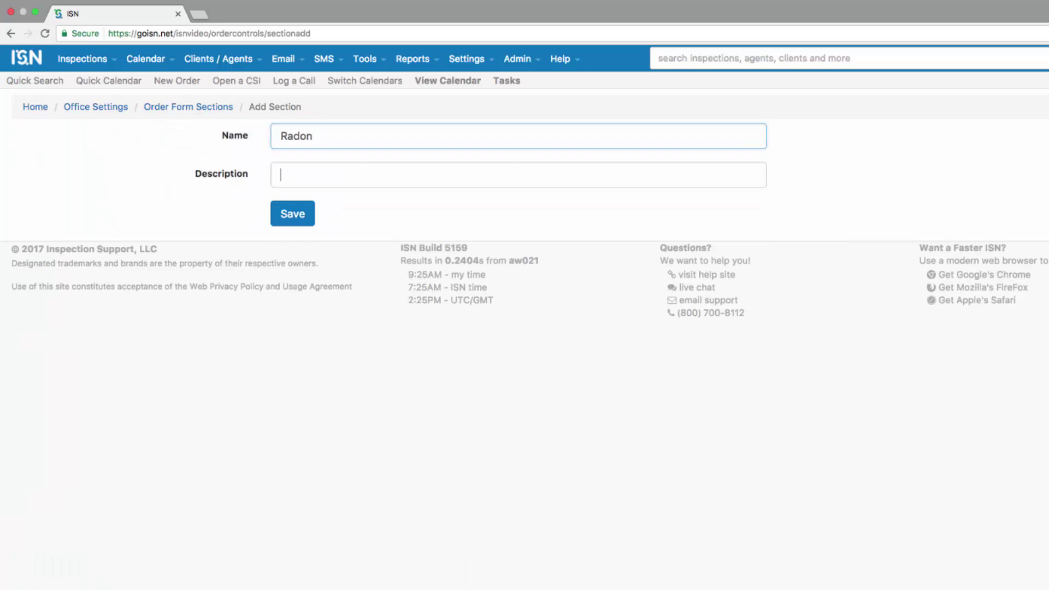
{"action": "key", "text": "Tab"}
Step: Enter 'Radon' as the section description and save the new section
{"action": "type", "text": "Radon"}
{"action": "left_click", "coordinate": [240, 216]}
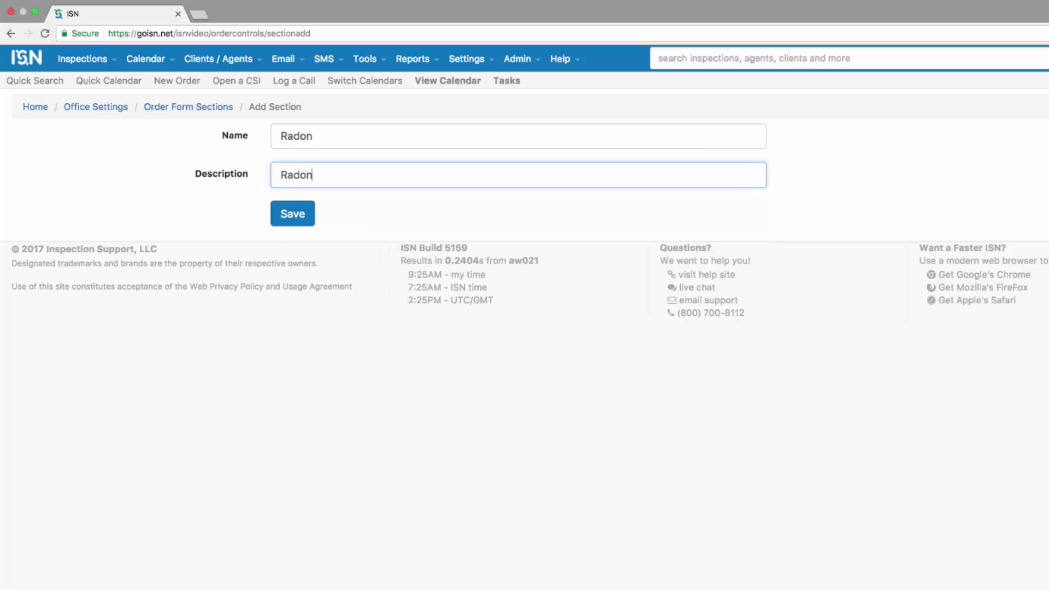
{"action": "left_click", "coordinate": [292, 213]}
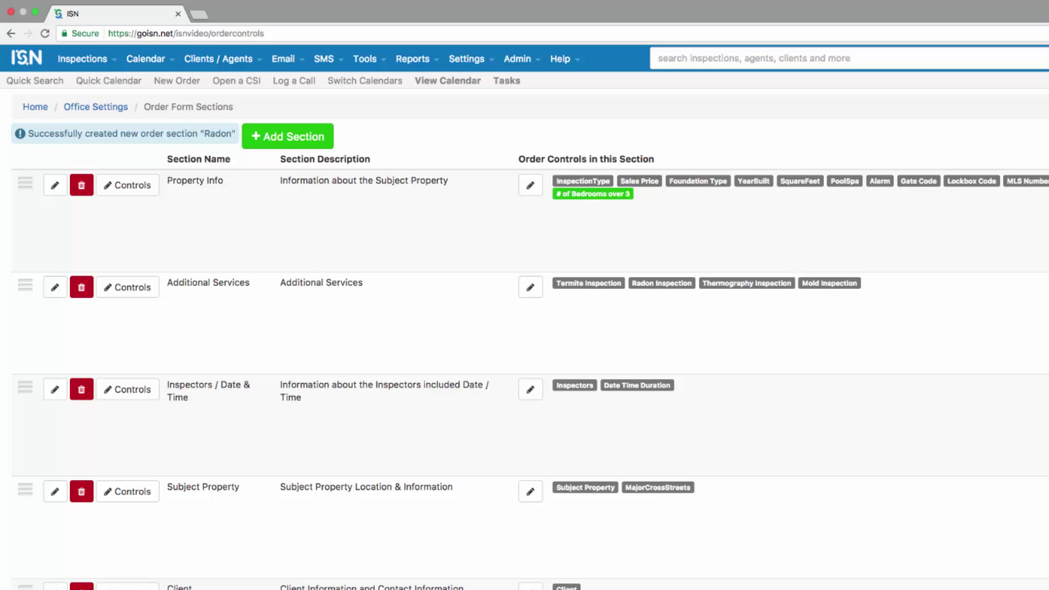
Step: Drag the Radon section up so it sits just below Inspectors / Date & Time
{"action": "scroll", "coordinate": [525, 338], "scroll_direction": "down", "scroll_amount": 7}
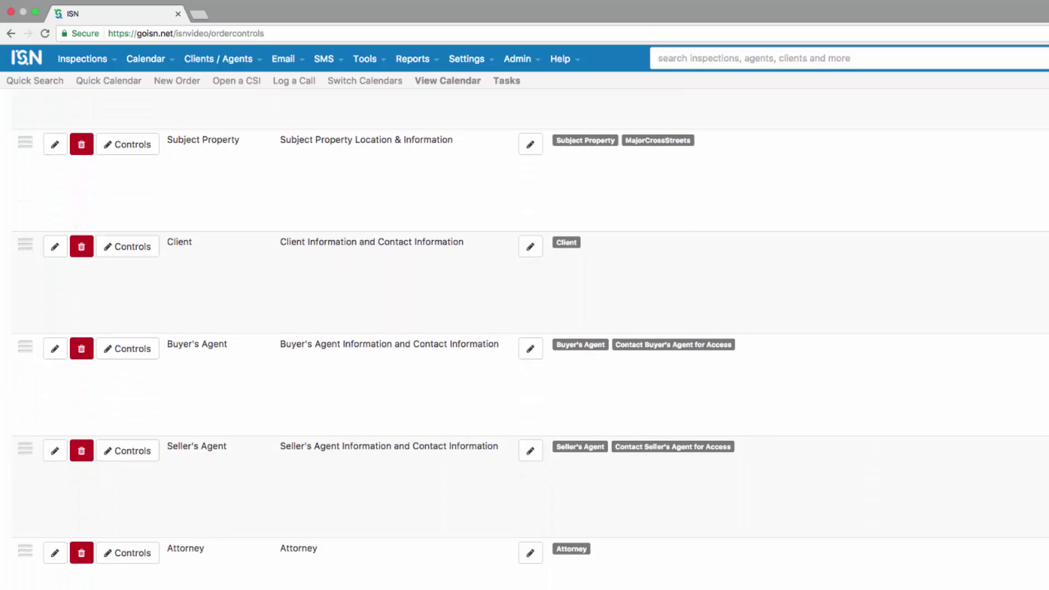
{"action": "scroll", "coordinate": [525, 339], "scroll_direction": "down", "scroll_amount": 2}
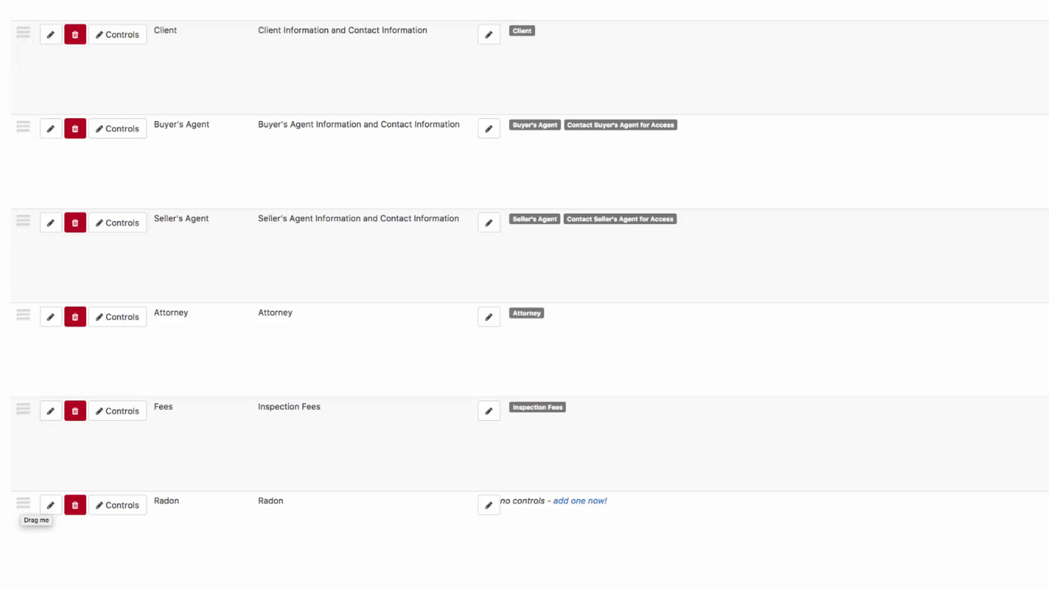
{"action": "left_click_drag", "start_coordinate": [22, 503], "coordinate": [39, 118]}
{"action": "scroll", "coordinate": [39, 118], "scroll_direction": "up", "scroll_amount": 4}
{"action": "scroll", "coordinate": [525, 295], "scroll_direction": "up", "scroll_amount": 2}
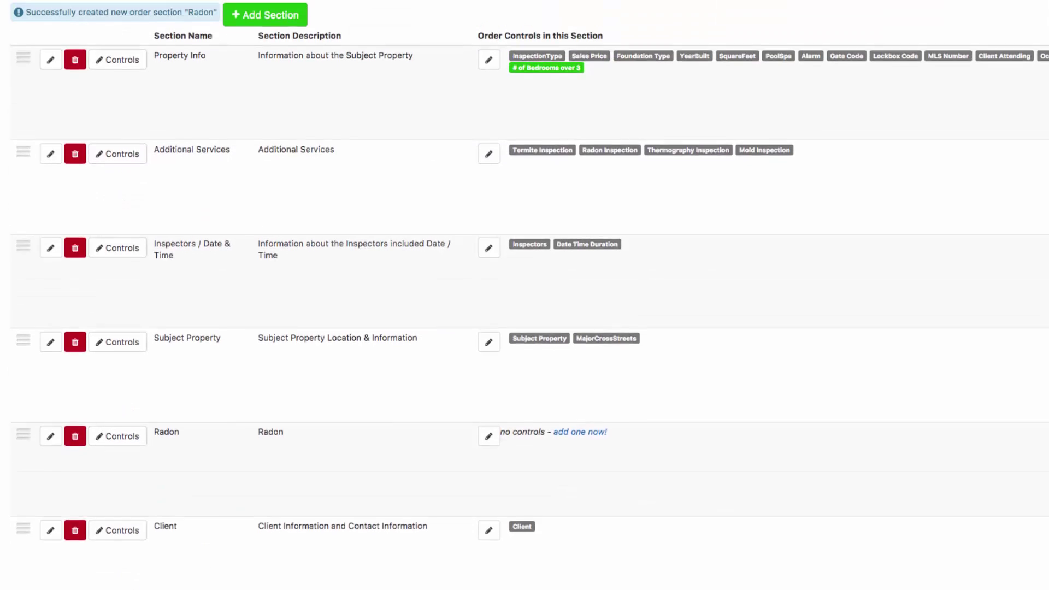
{"action": "left_click_drag", "start_coordinate": [23, 437], "coordinate": [29, 350]}
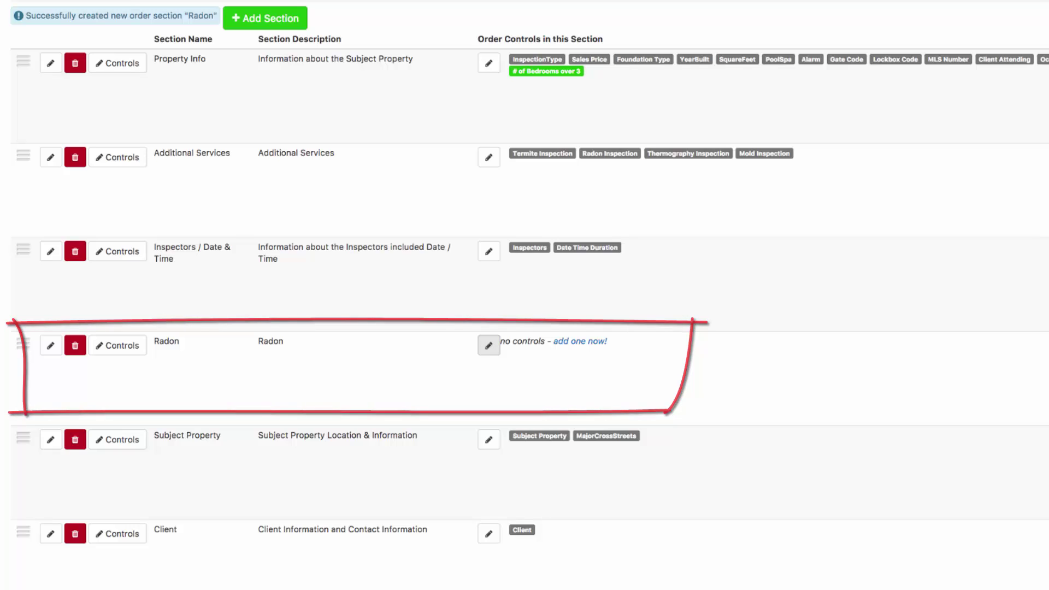
Step: Add a Radon-type control named 'Radon' with description 'Radon' to the Radon section
{"action": "left_click", "coordinate": [489, 345]}
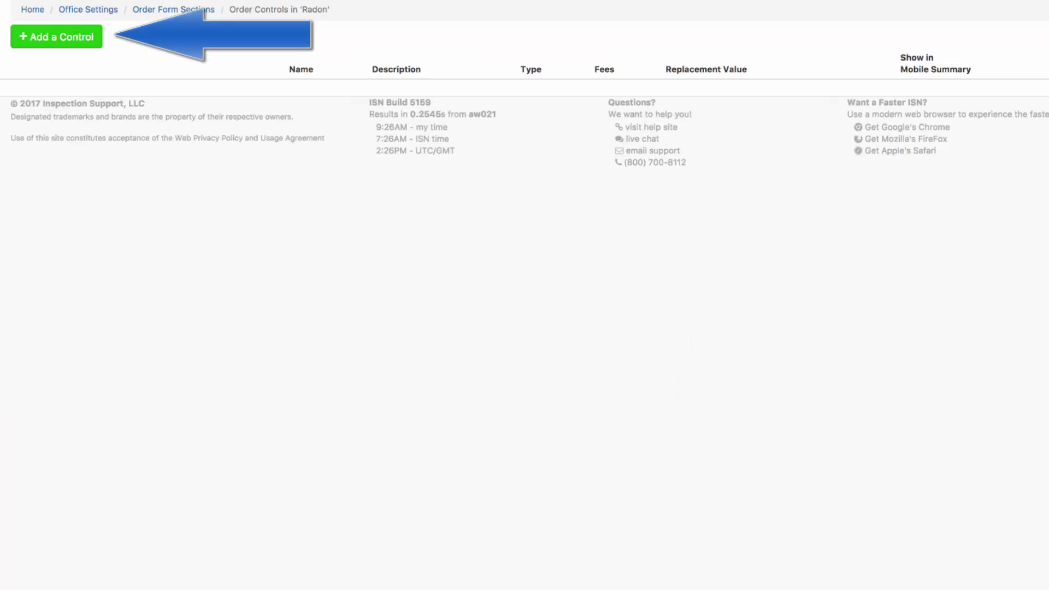
{"action": "left_click", "coordinate": [56, 36]}
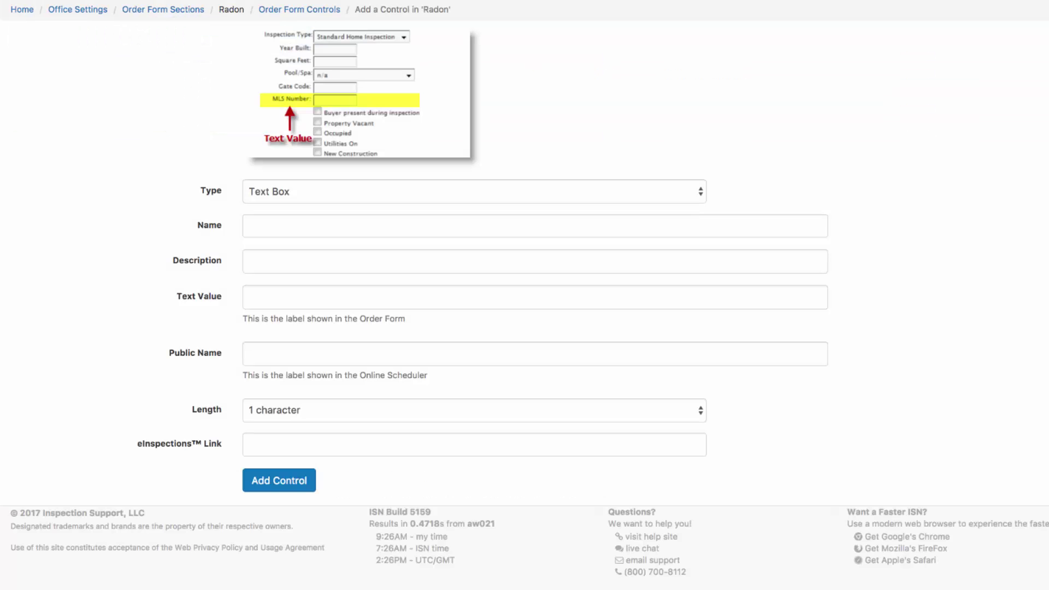
{"action": "left_click", "coordinate": [445, 192]}
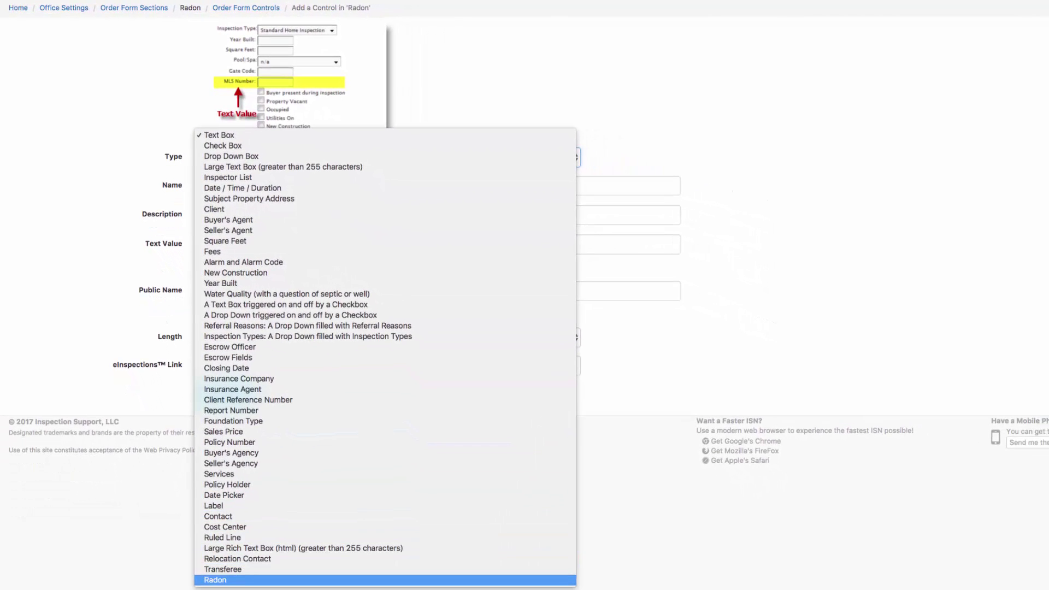
{"action": "left_click", "coordinate": [229, 580]}
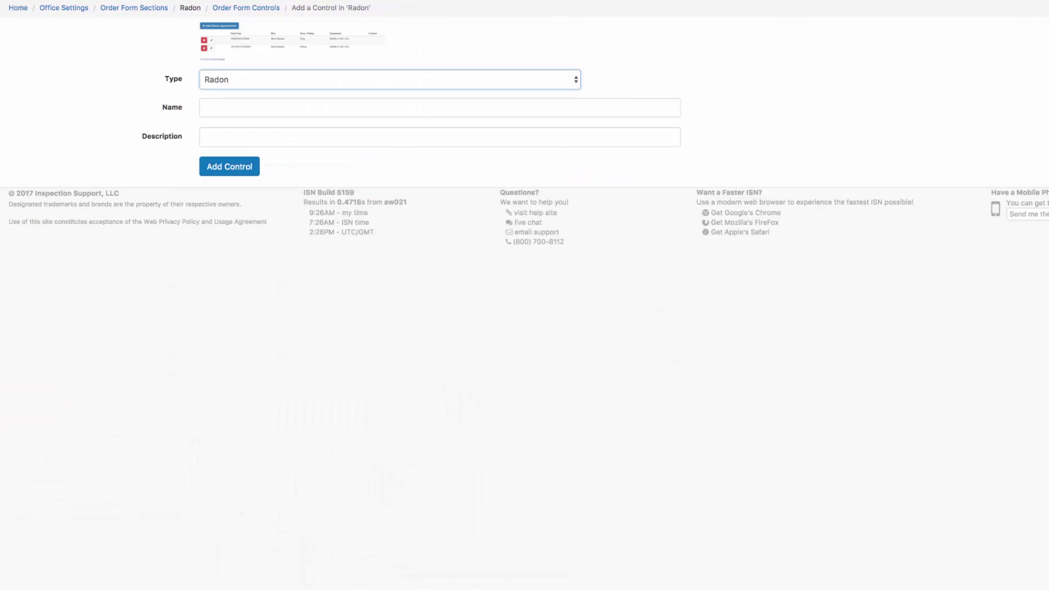
{"action": "left_click", "coordinate": [229, 108]}
{"action": "type", "text": "Radon"}
{"action": "key", "text": "Tab"}
{"action": "type", "text": "Radon"}
{"action": "key", "text": "Tab"}
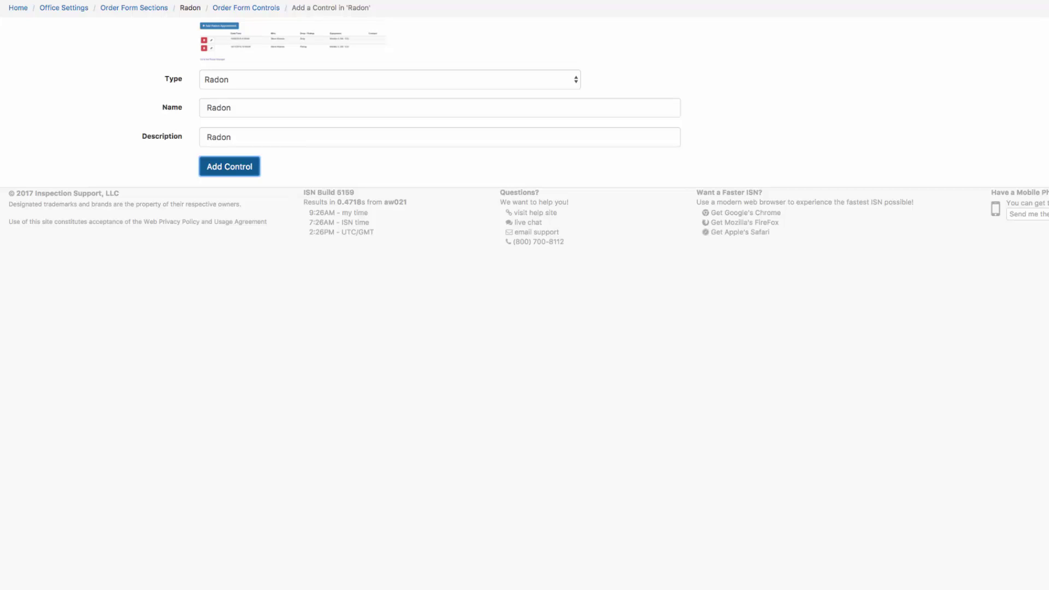
{"action": "key", "text": "Return"}
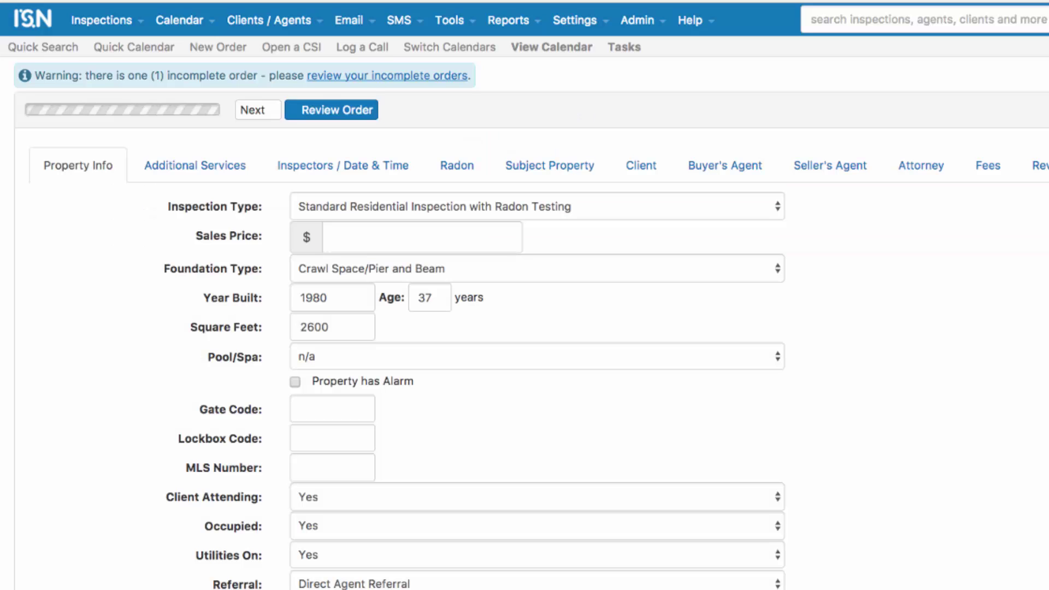
Step: Move the order to its Inspectors / Date & Time step, booked 02/03/2017 at 8:00 AM for 2 hours
{"action": "left_click_drag", "start_coordinate": [262, 207], "coordinate": [167, 207]}
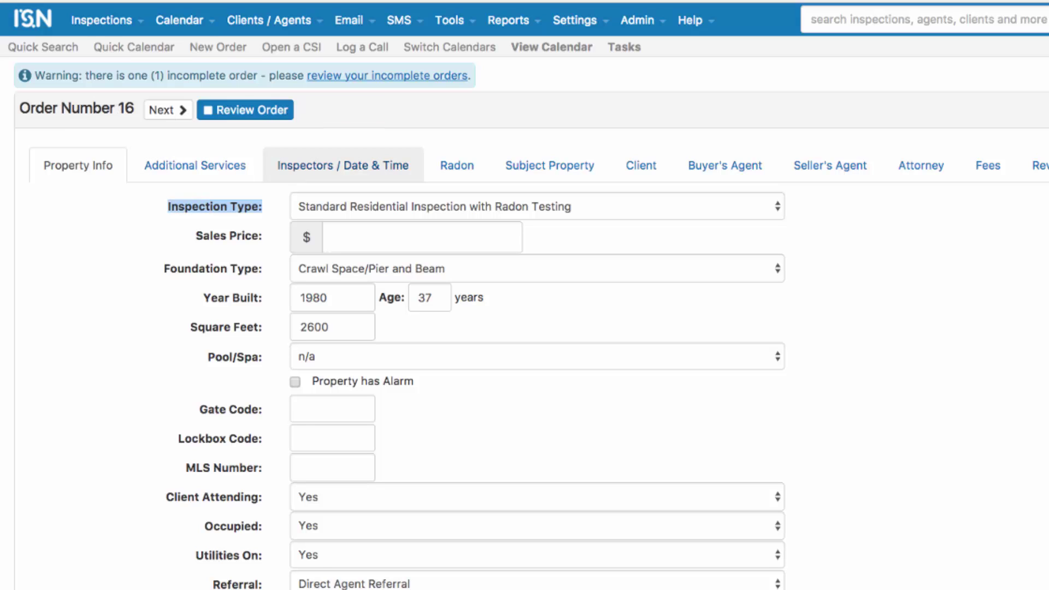
{"action": "left_click", "coordinate": [343, 165]}
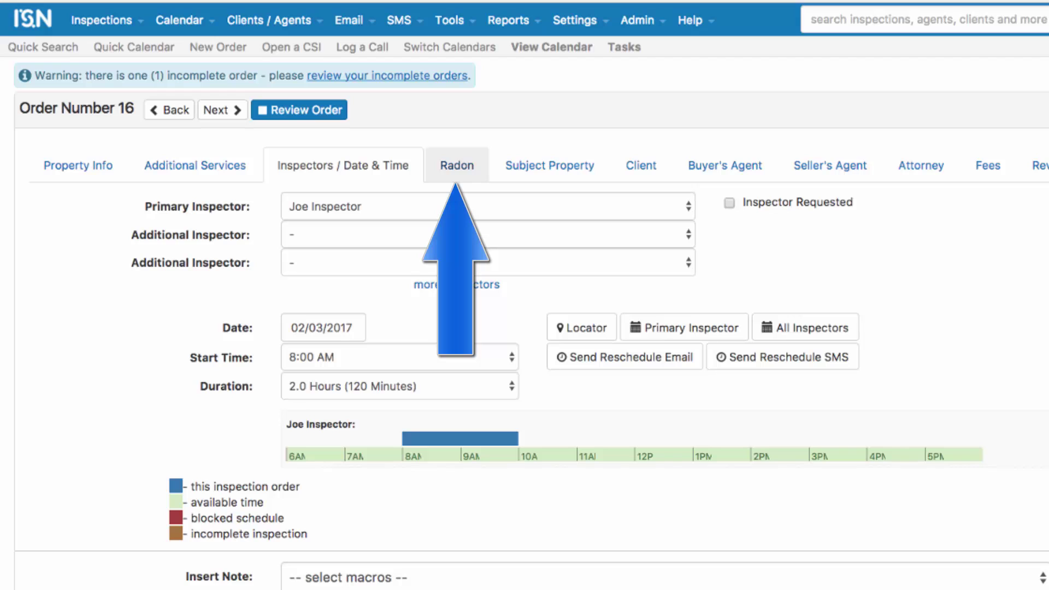
Step: On the Radon step, add a 9:00 AM drop on 2/1/2017 using Radon 1, assigned to the second inspector
{"action": "left_click", "coordinate": [457, 165]}
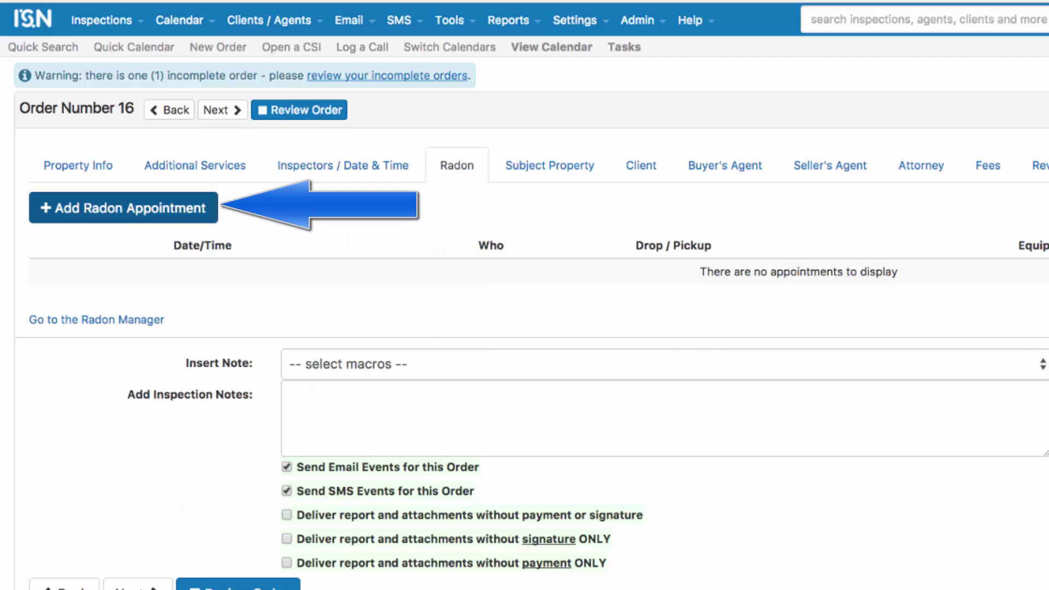
{"action": "left_click", "coordinate": [123, 208]}
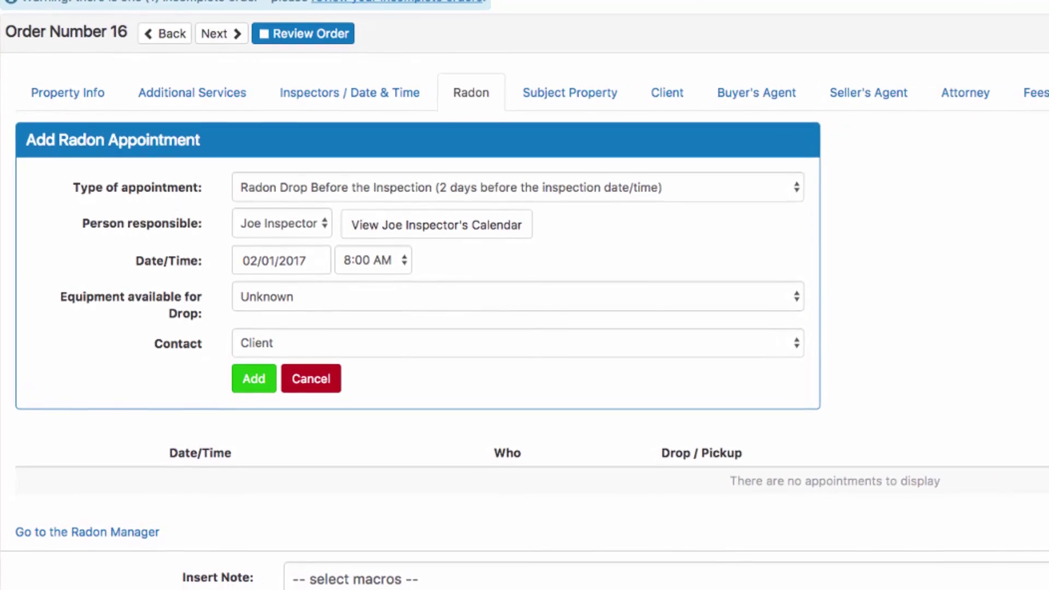
{"action": "left_click_drag", "start_coordinate": [65, 141], "coordinate": [201, 140]}
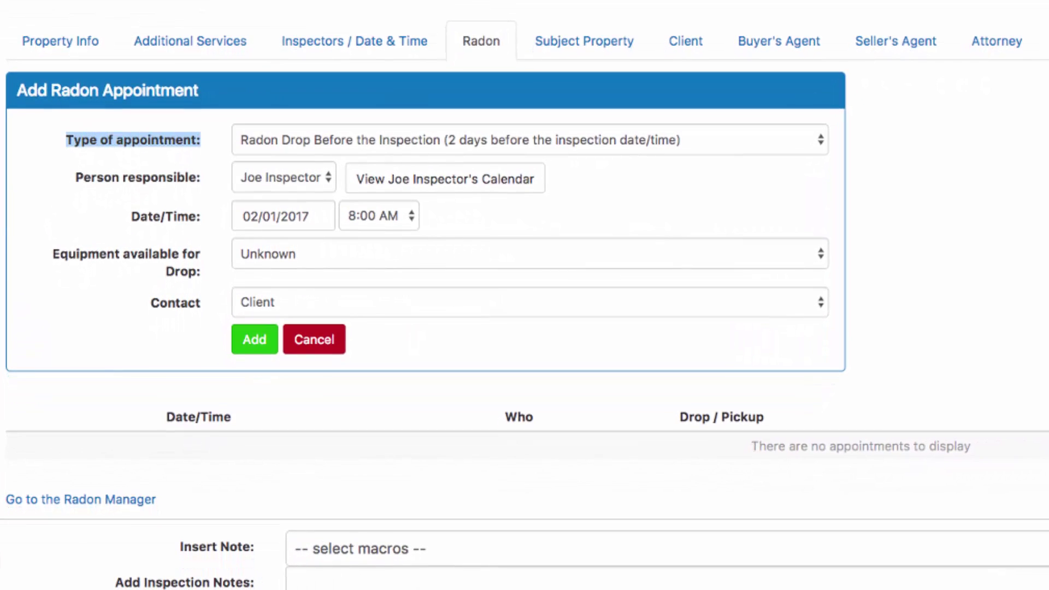
{"action": "left_click", "coordinate": [281, 177]}
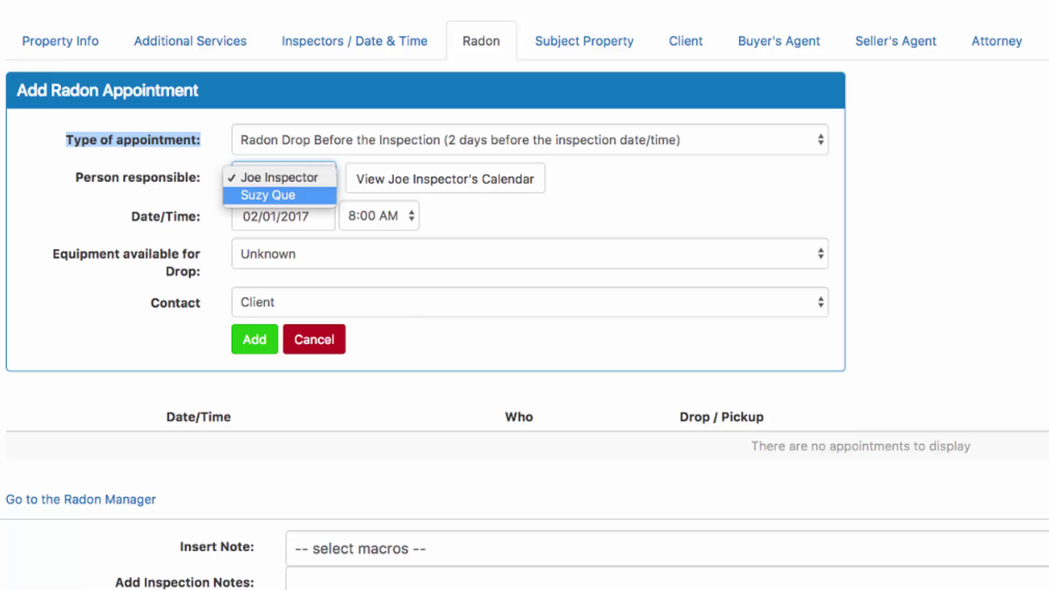
{"action": "left_click", "coordinate": [279, 196]}
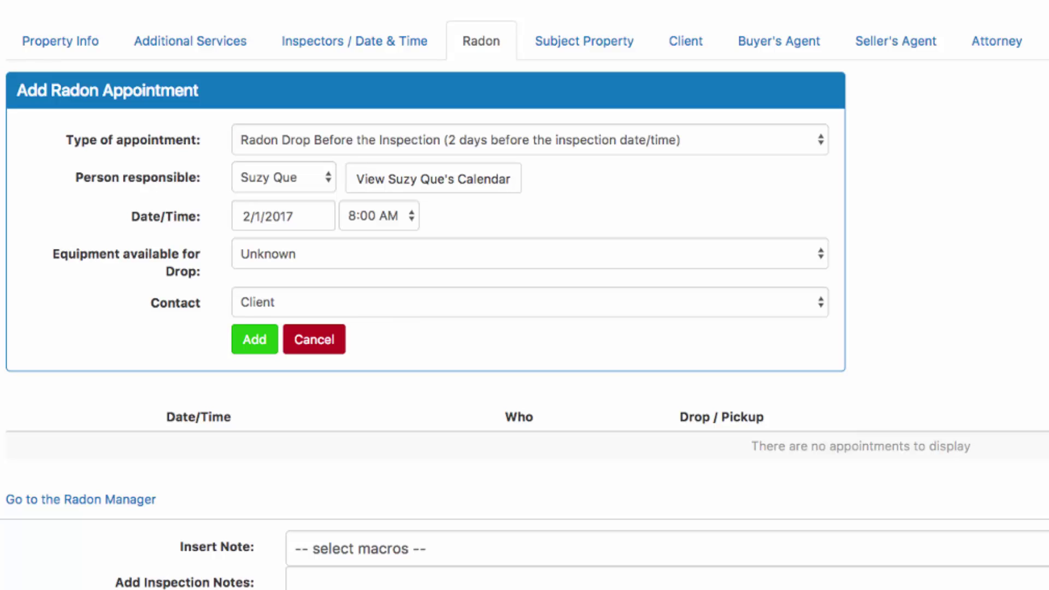
{"action": "left_click", "coordinate": [379, 216]}
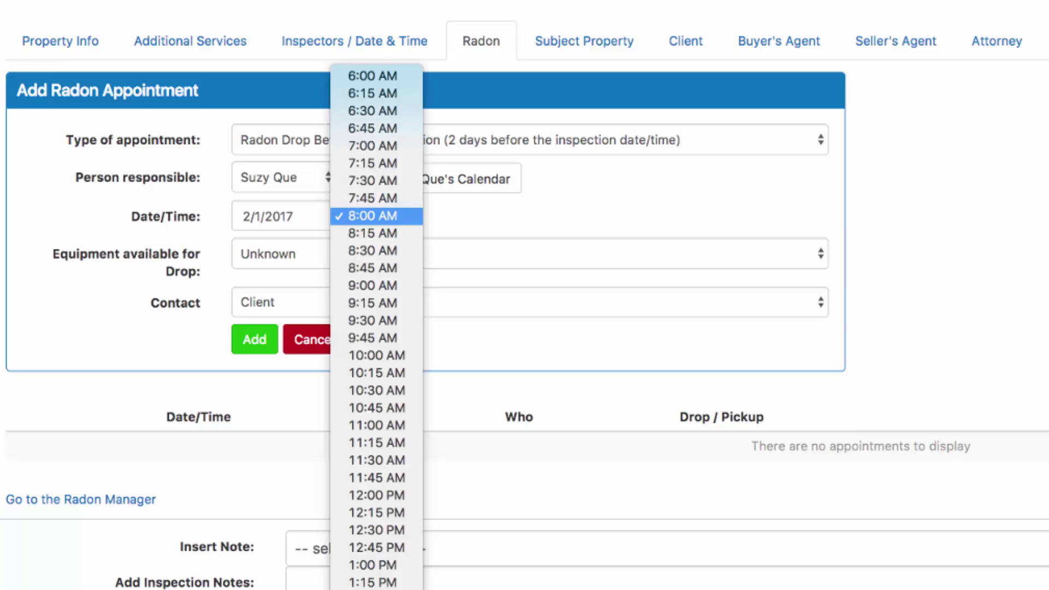
{"action": "key", "text": "Return"}
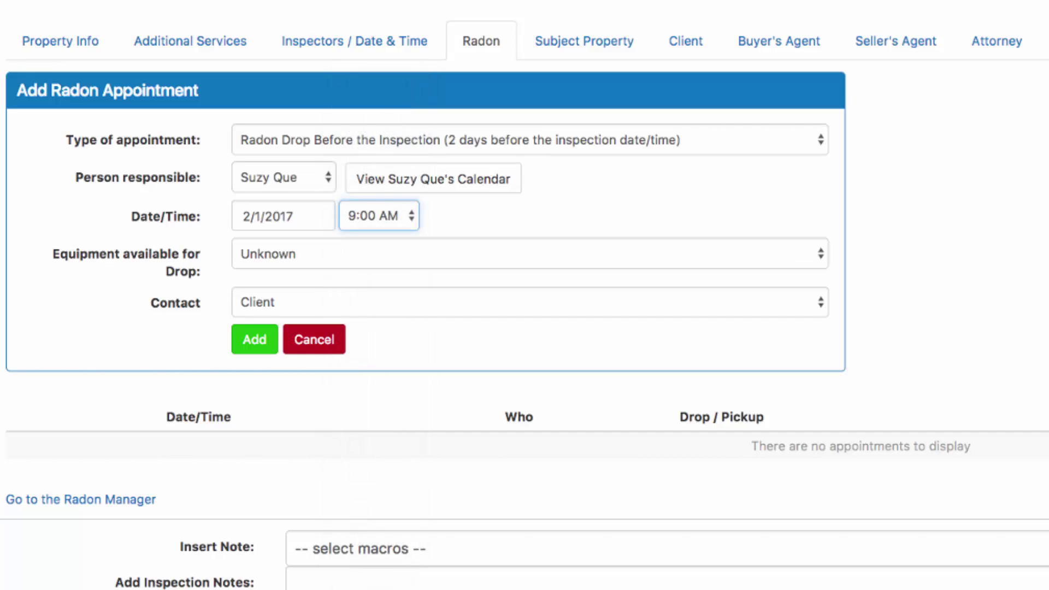
{"action": "left_click", "coordinate": [530, 254]}
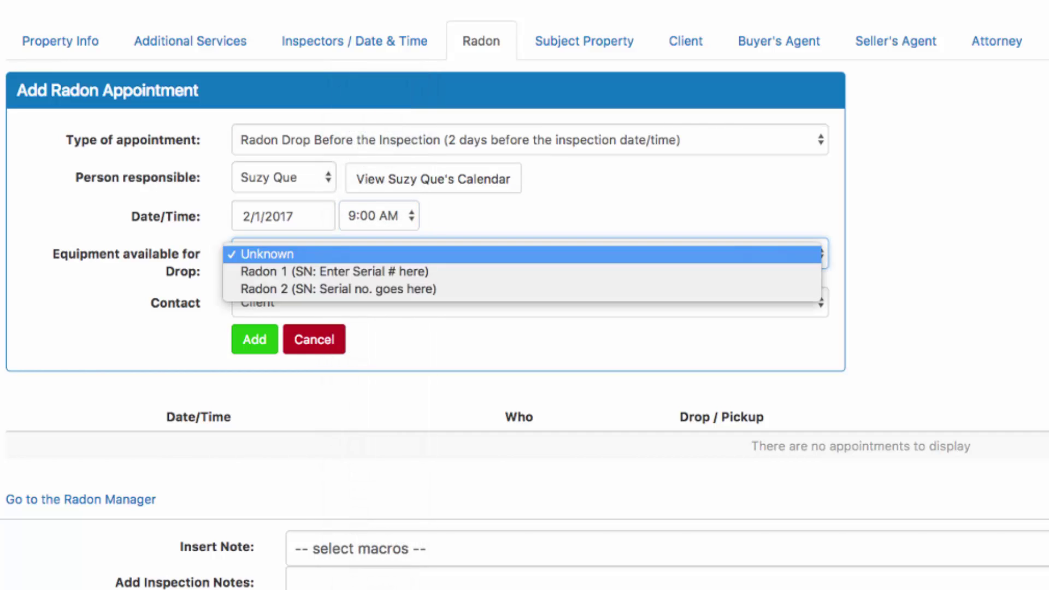
{"action": "key", "text": "Down"}
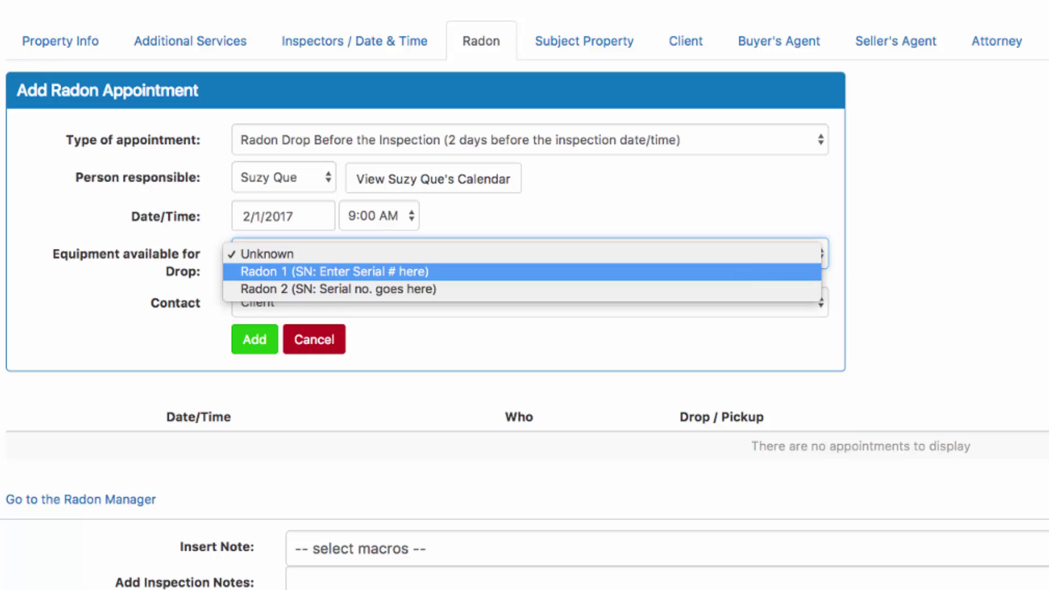
{"action": "key", "text": "Return"}
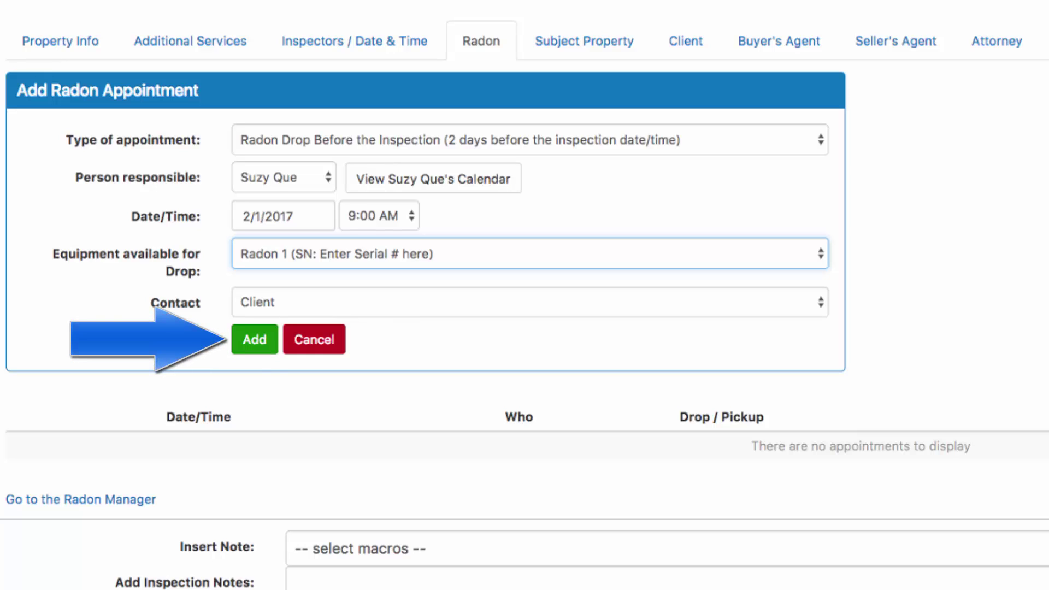
{"action": "left_click", "coordinate": [254, 340]}
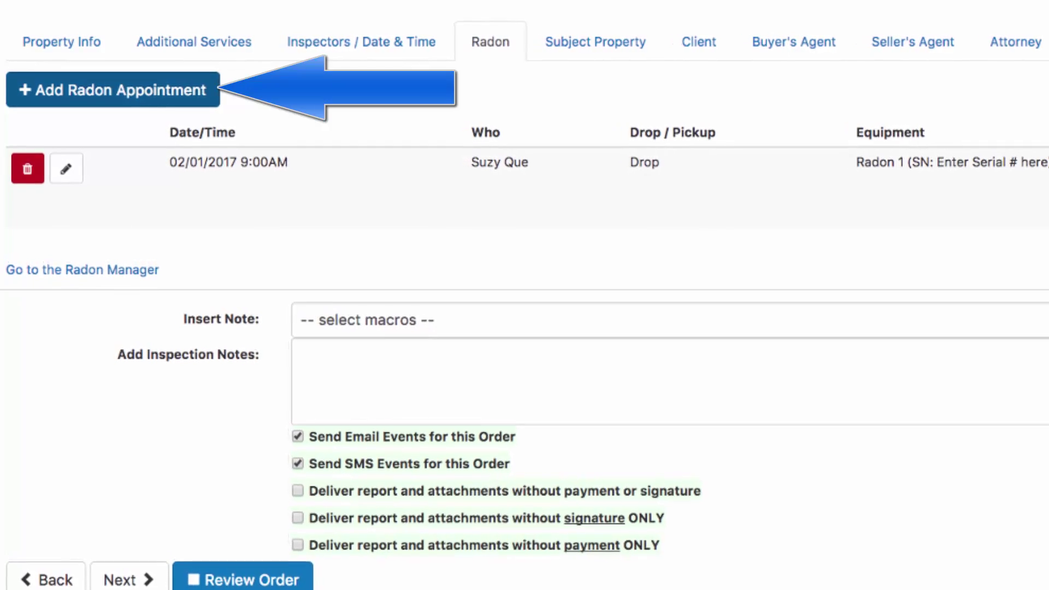
Step: Add a 'Radon Pickup @ the time of the inspection' appointment for 02/03/2017, 8:00 AM, using Radon 1
{"action": "left_click", "coordinate": [113, 90]}
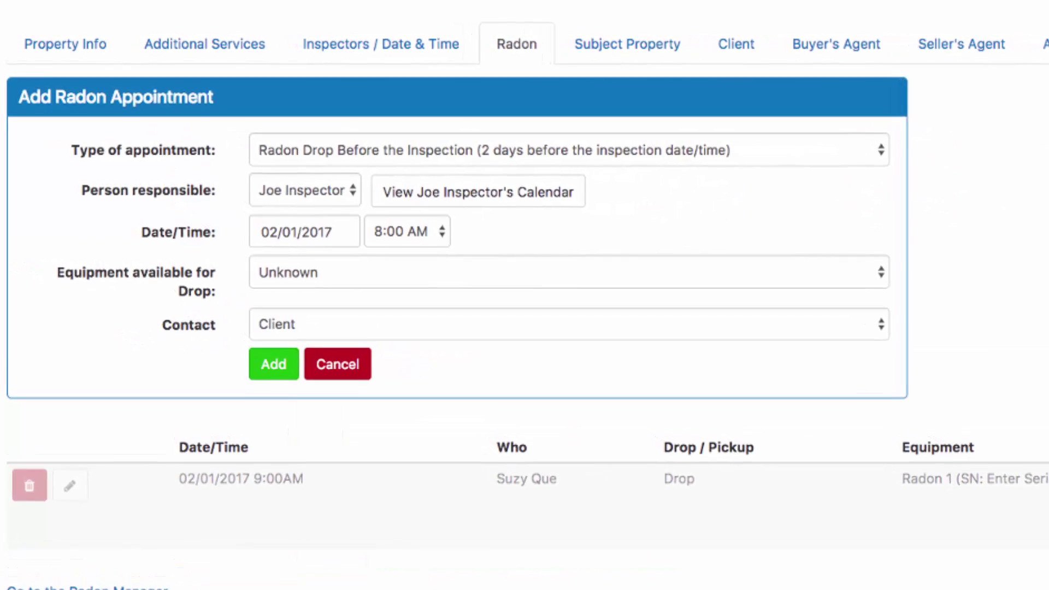
{"action": "left_click", "coordinate": [568, 150]}
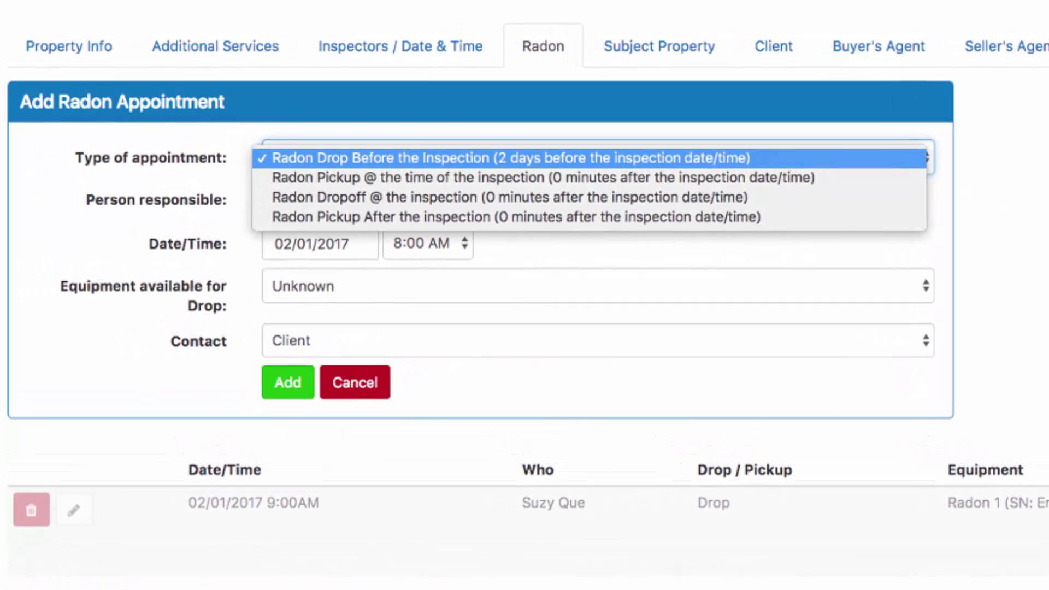
{"action": "key", "text": "Down"}
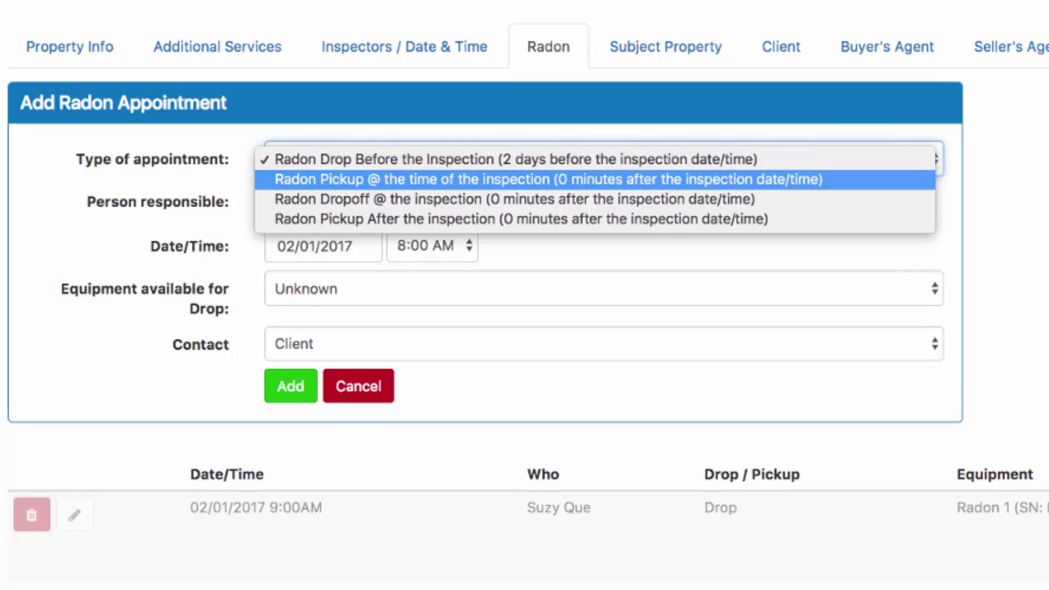
{"action": "key", "text": "Return"}
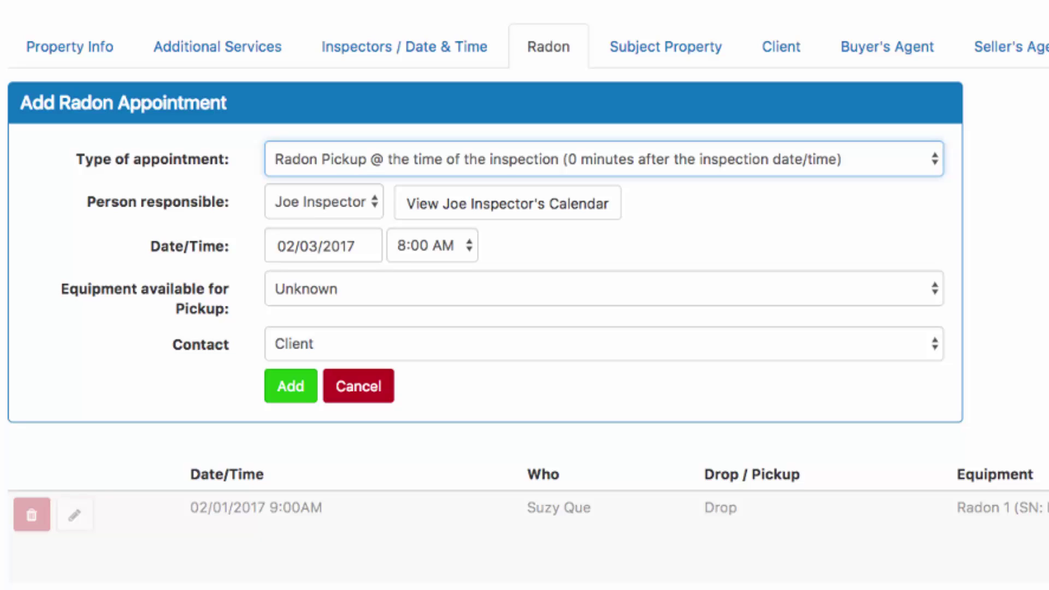
{"action": "left_click_drag", "start_coordinate": [232, 246], "coordinate": [150, 246]}
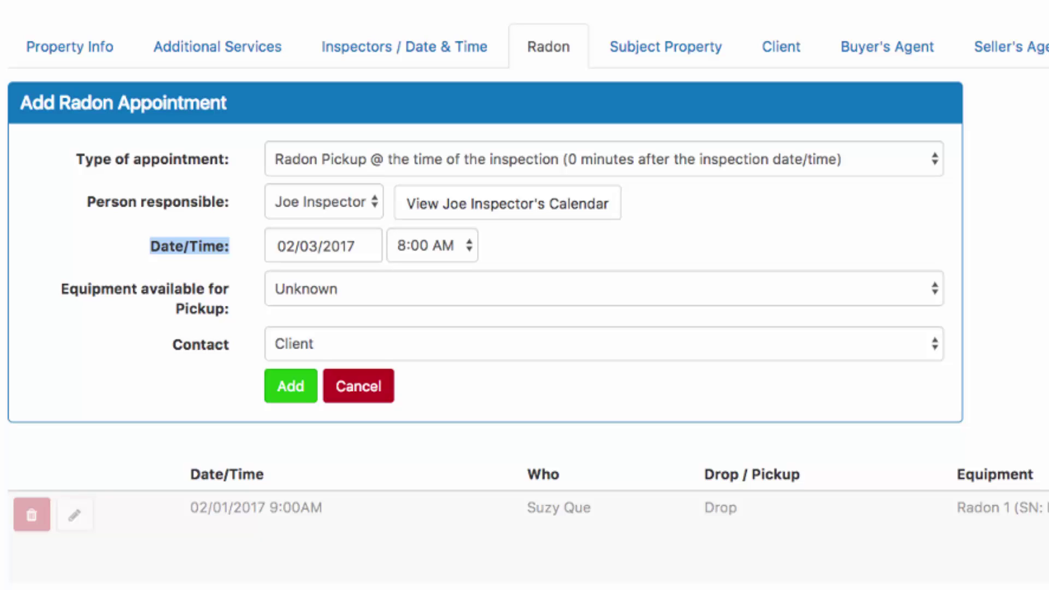
{"action": "left_click", "coordinate": [604, 288]}
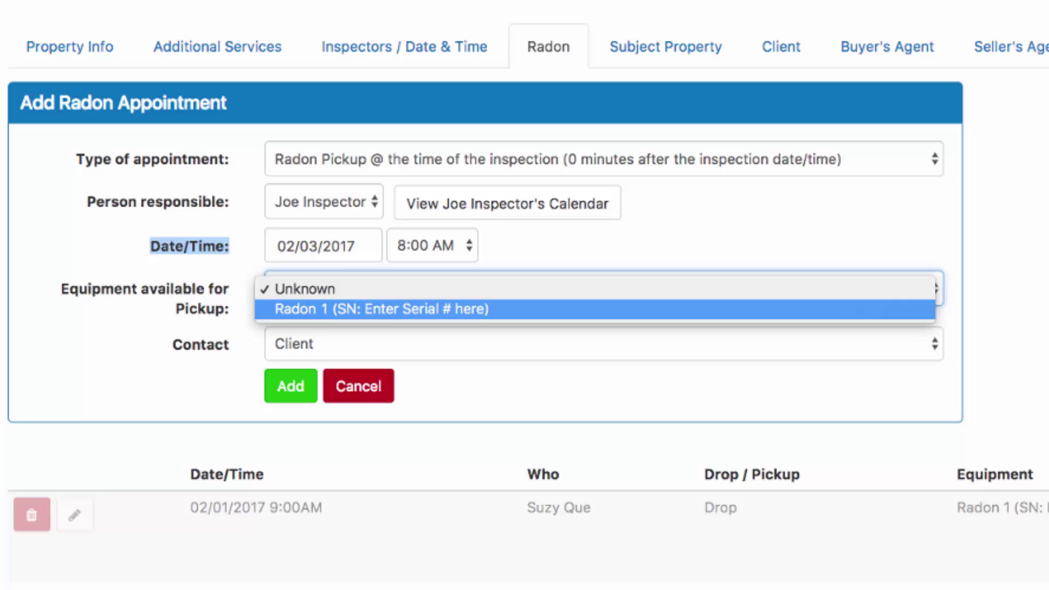
{"action": "left_click", "coordinate": [382, 309]}
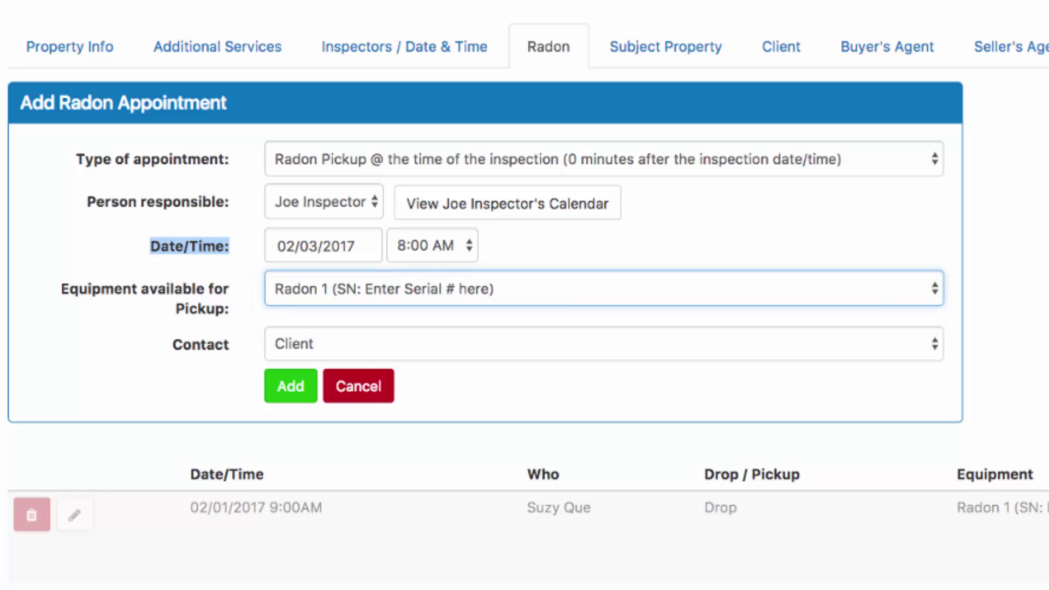
{"action": "left_click", "coordinate": [291, 386]}
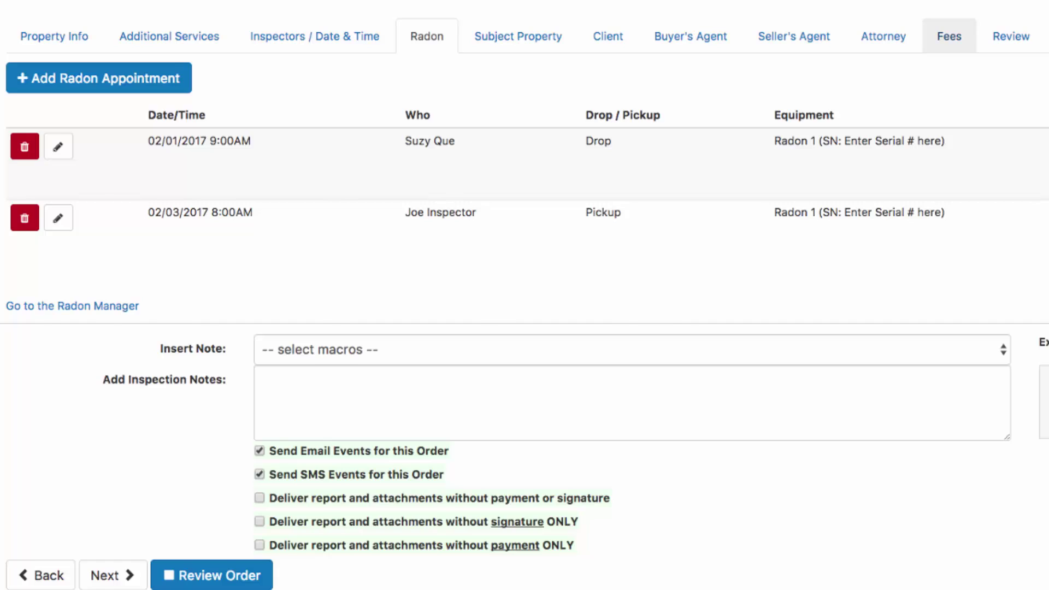
{"action": "left_click", "coordinate": [949, 36]}
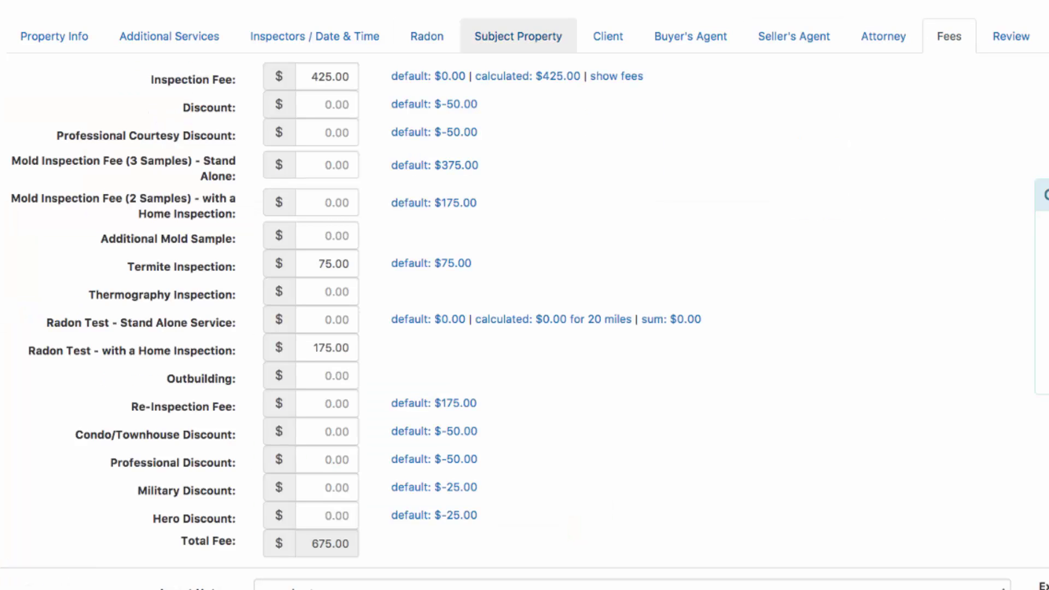
Step: Open order #16's Review summary listing the radon drop and pickup, both with Radon 1
{"action": "left_click", "coordinate": [1011, 36]}
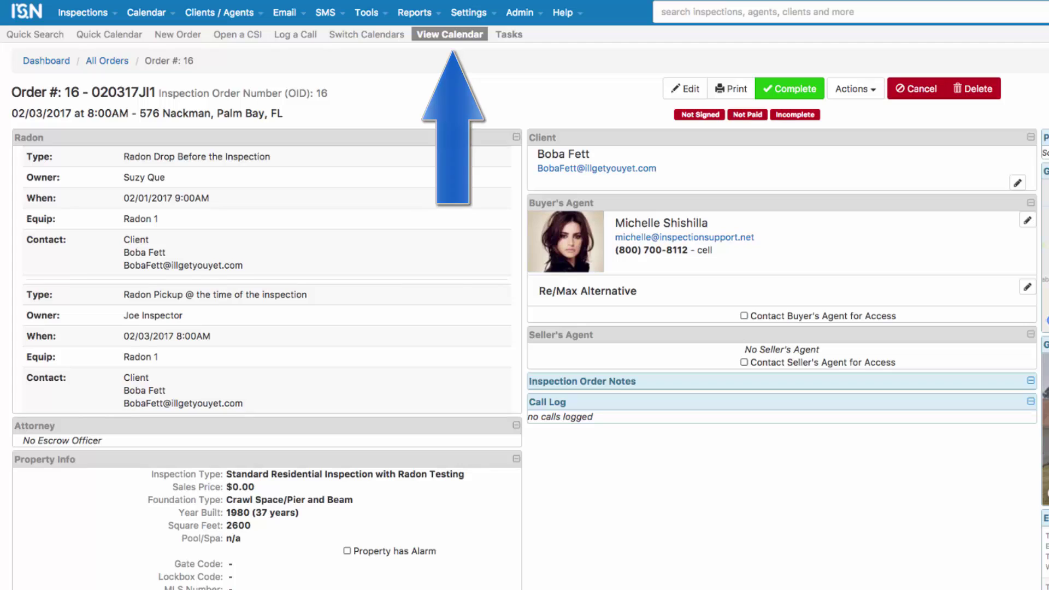
Step: Open the calendar and advance two weeks to Jan 30 – Feb 5, 2017
{"action": "left_click", "coordinate": [450, 34]}
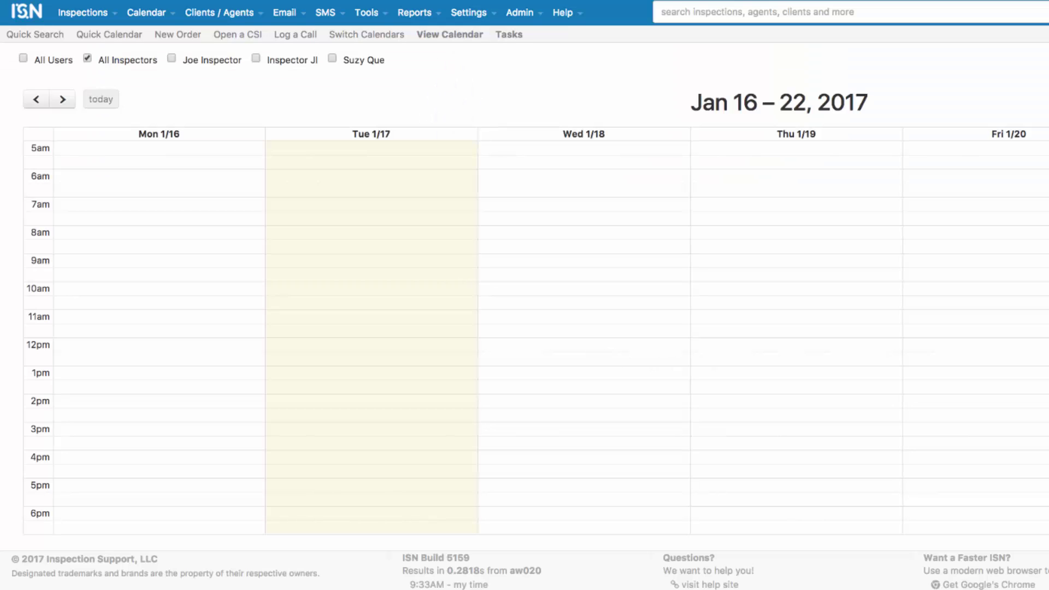
{"action": "left_click", "coordinate": [62, 99]}
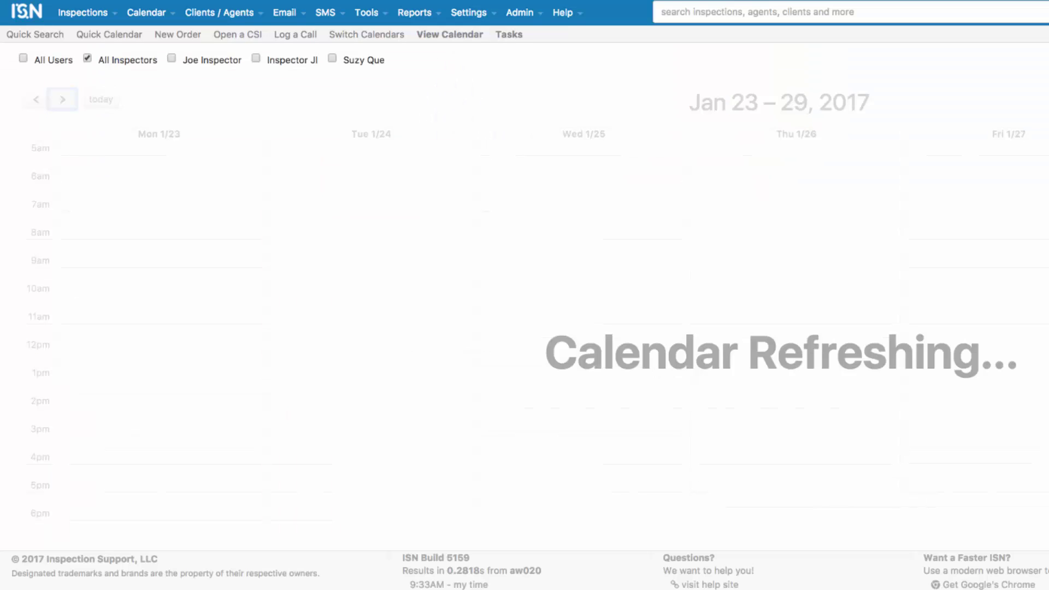
{"action": "left_click", "coordinate": [63, 99]}
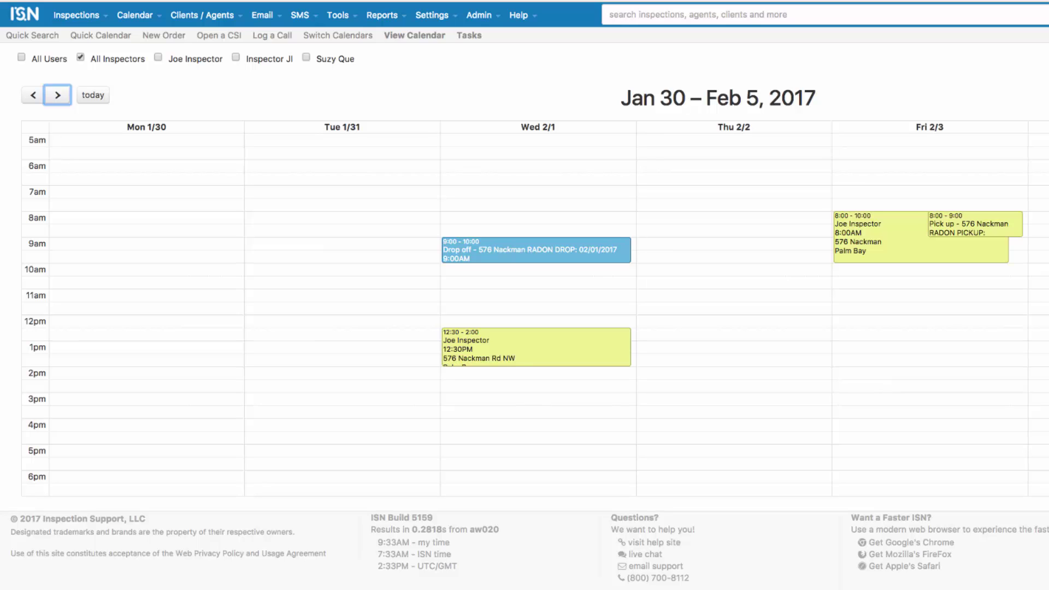
Step: Show the Help menu with help site, live chat, help & support and remote support
{"action": "left_click", "coordinate": [523, 15]}
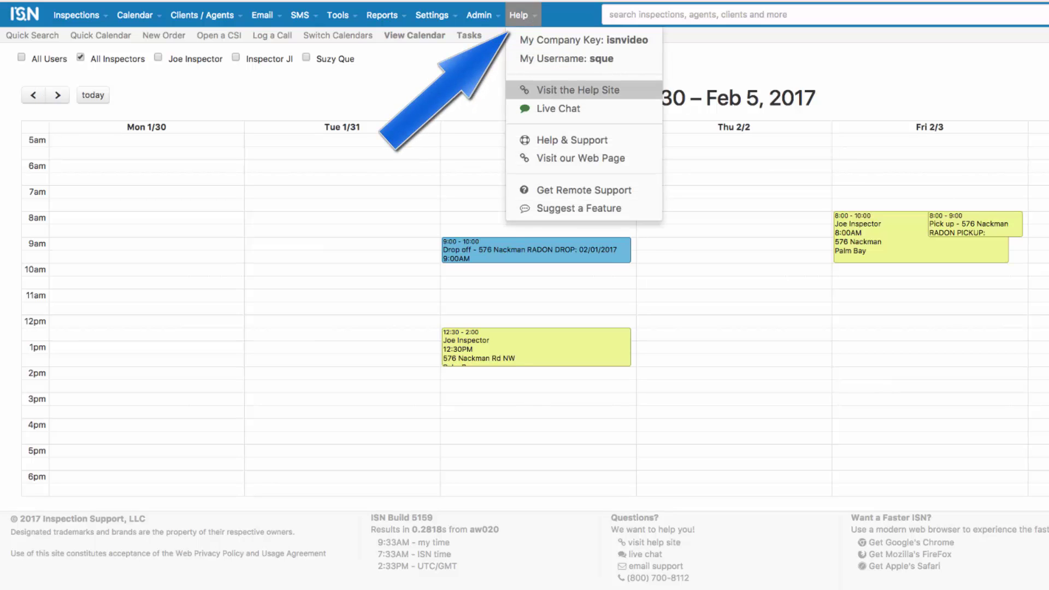